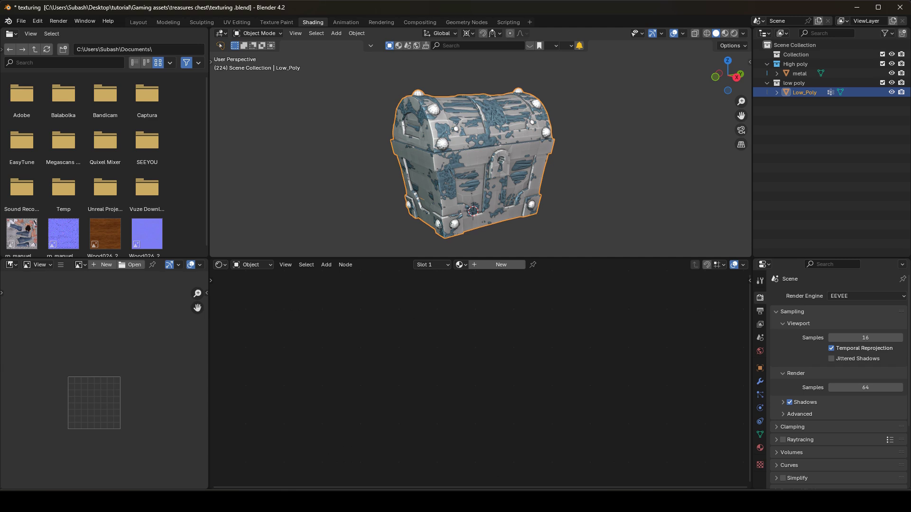
Rename the metal object in the High poly collection as High_Poly.
left_click(800, 74)
double_click(800, 73)
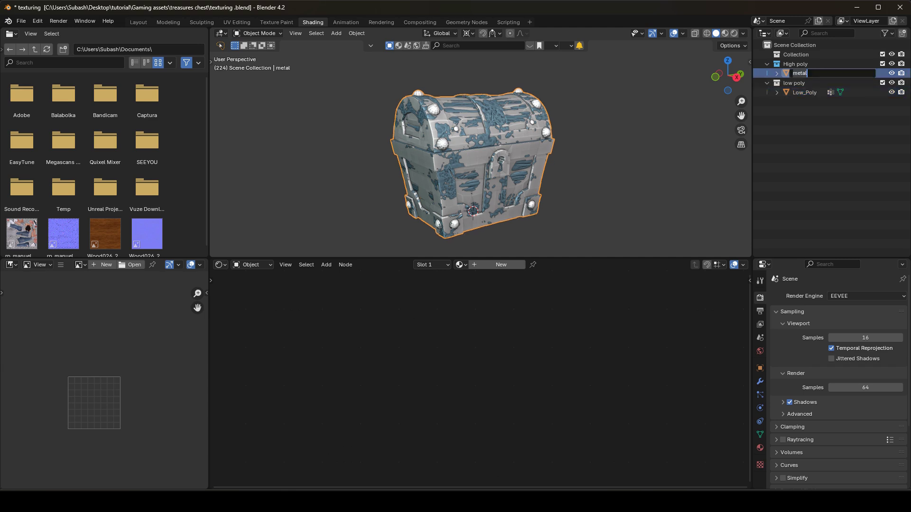
type("High _Poly")
key("Return")
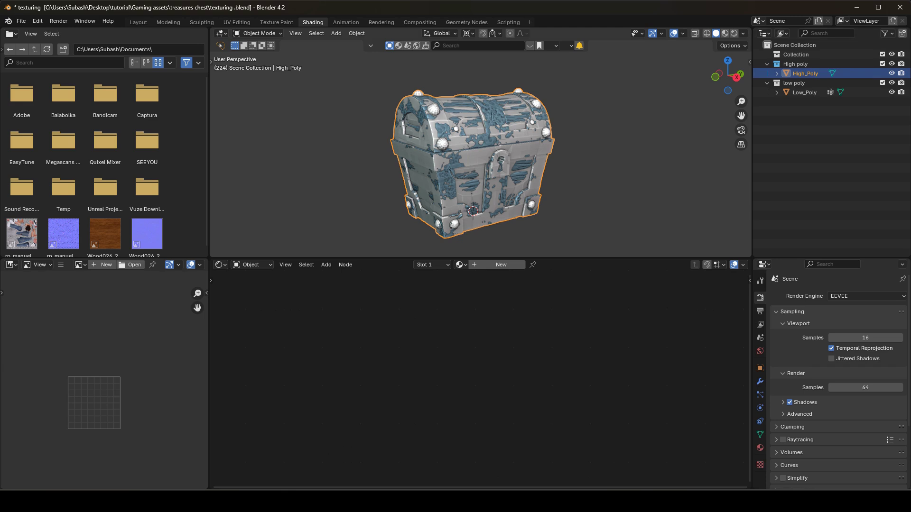
Create a new material for the Low_Poly object and add an Image Texture node beside its Principled BSDF.
left_click(805, 93)
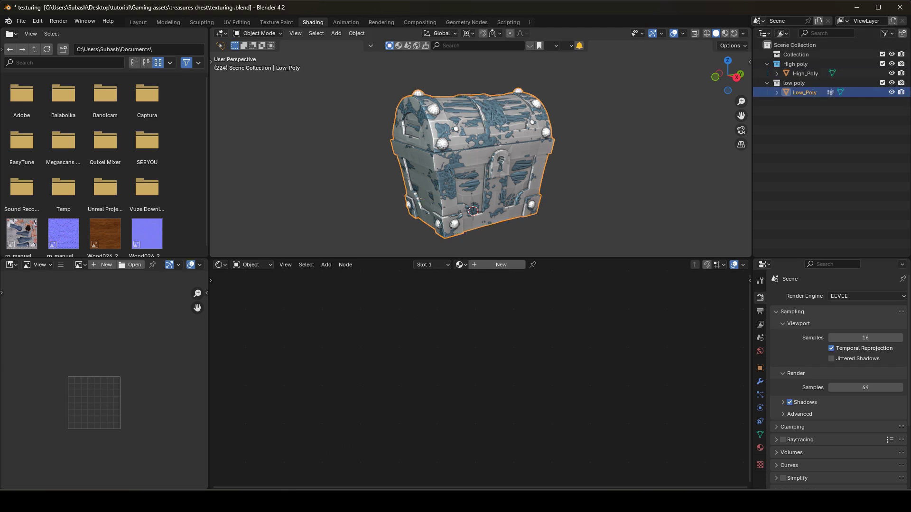
left_click(501, 264)
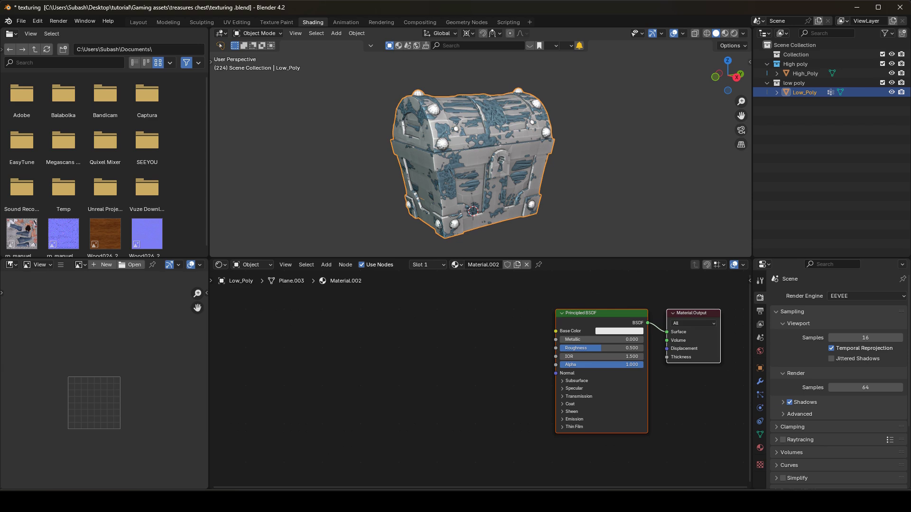
left_click(598, 313)
key("shift+a")
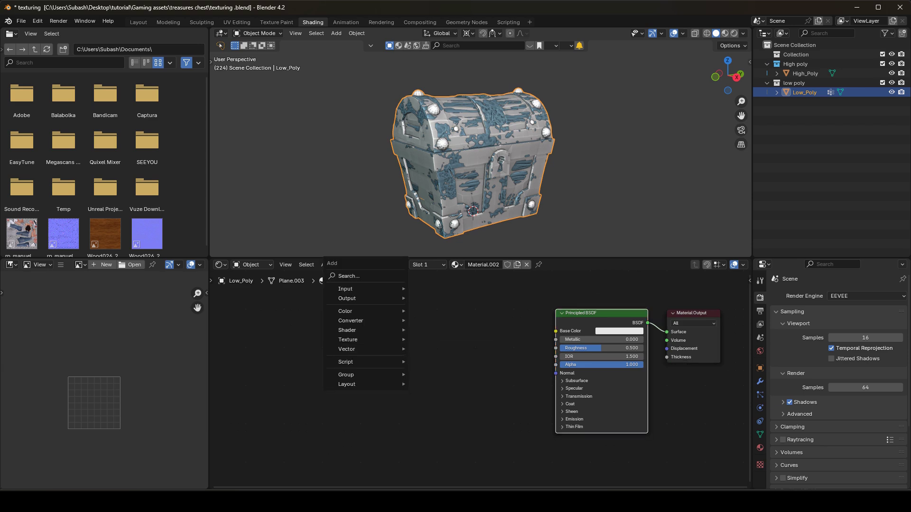
mouse_move(370, 340)
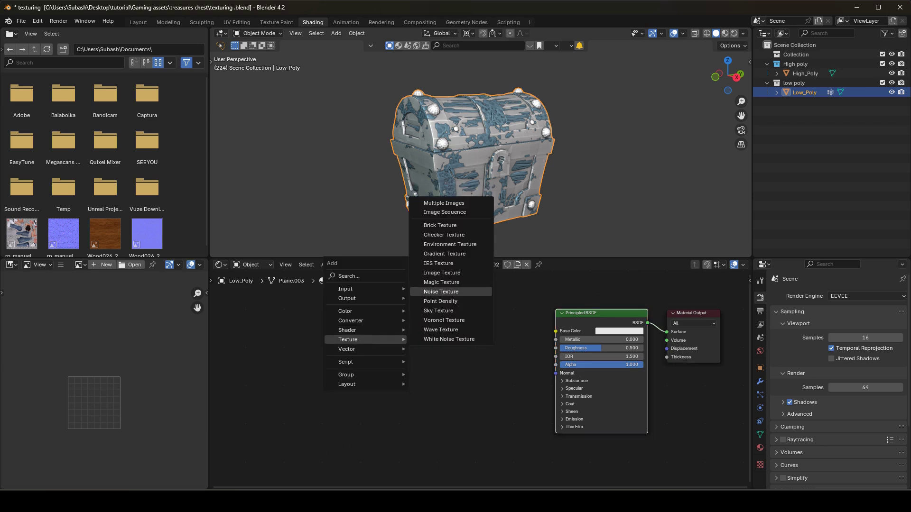
left_click(441, 273)
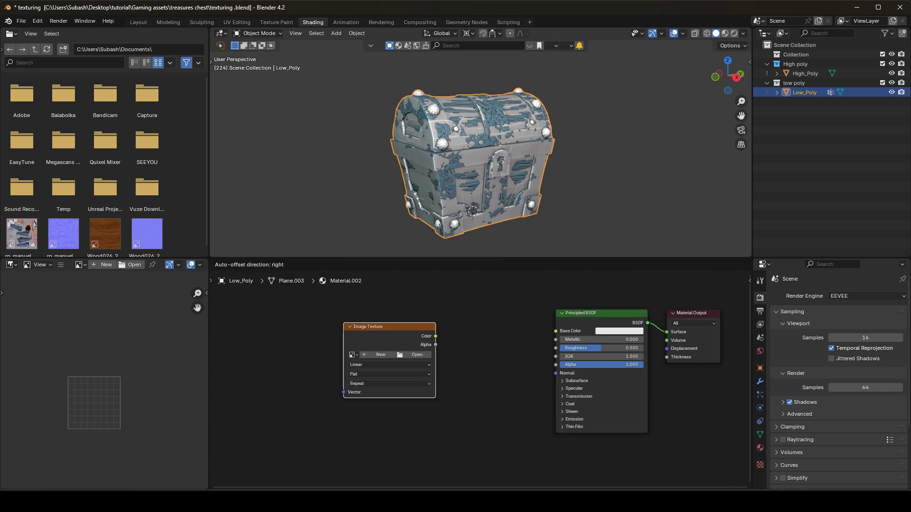
left_click(389, 360)
Add a Normal Map node between the Image Texture node and the Principled BSDF, without connecting it.
key("shift+a")
mouse_move(418, 390)
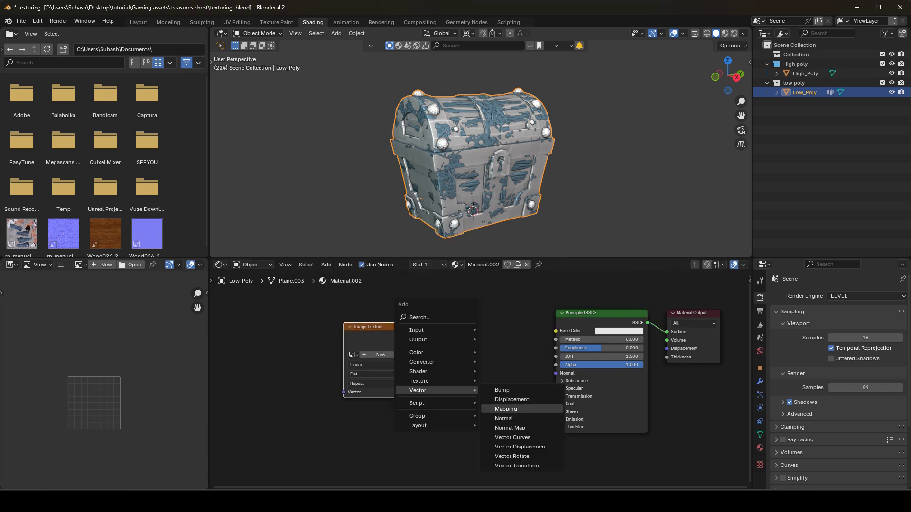
left_click(510, 427)
left_click(508, 417)
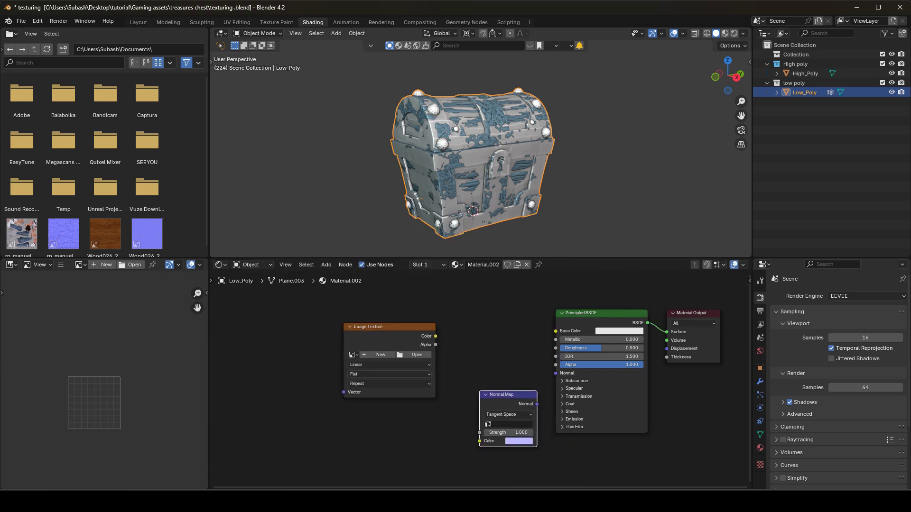
Create a new 2048 x 2048 px image named Normal_Map in the Image Texture node.
left_click(381, 355)
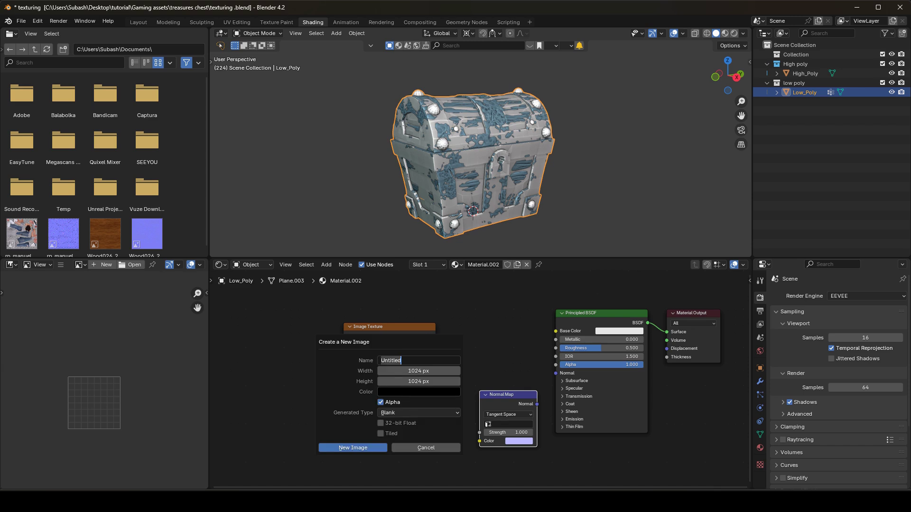
type("Normal_Map")
key("Tab")
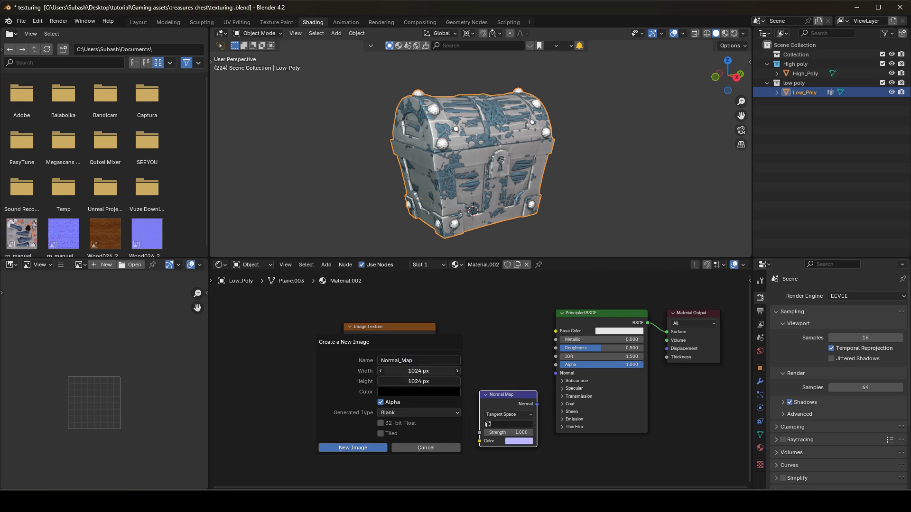
type("2048")
key("Return")
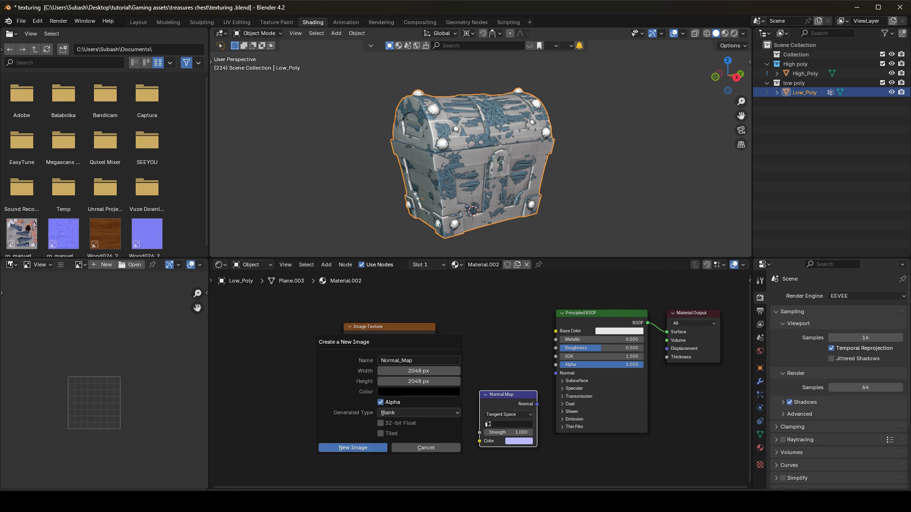
key("Return")
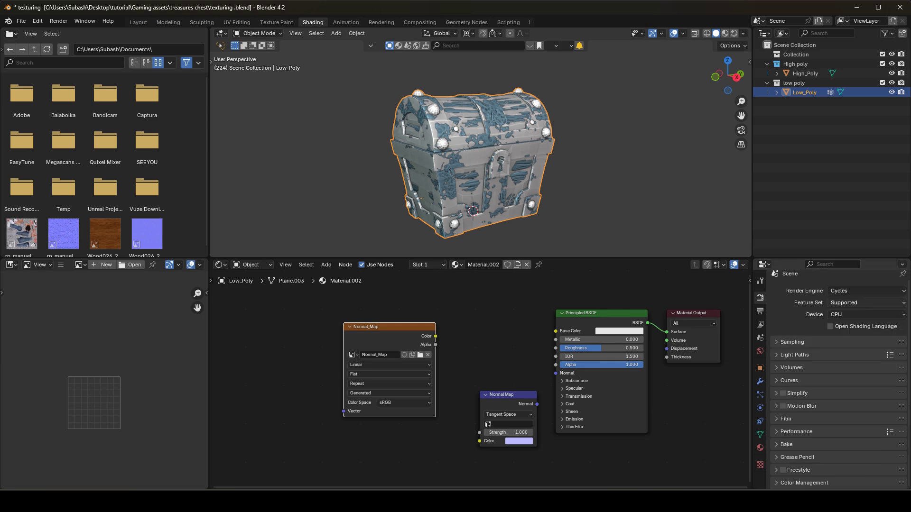
Set the render engine to Cycles with CPU as the device.
left_click(867, 291)
left_click(842, 302)
scroll(864, 343, "up", 1)
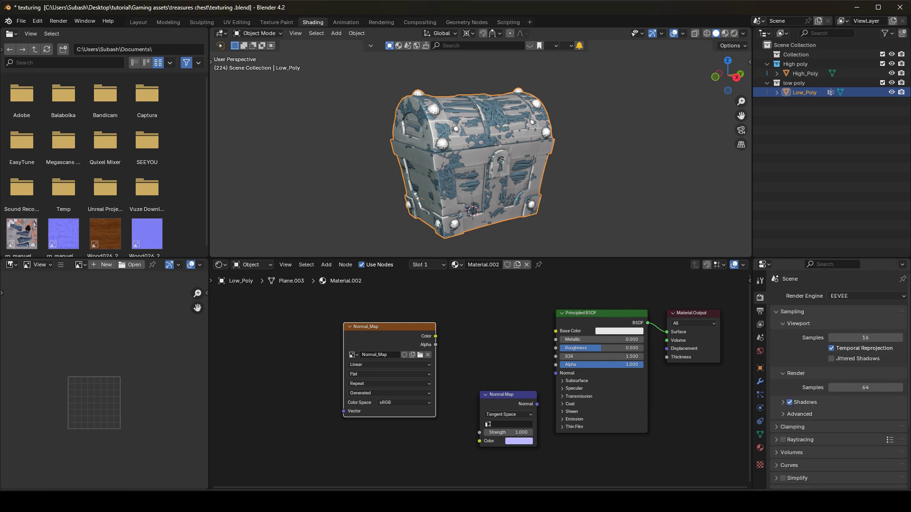
left_click(867, 296)
left_click(842, 327)
left_click(837, 320)
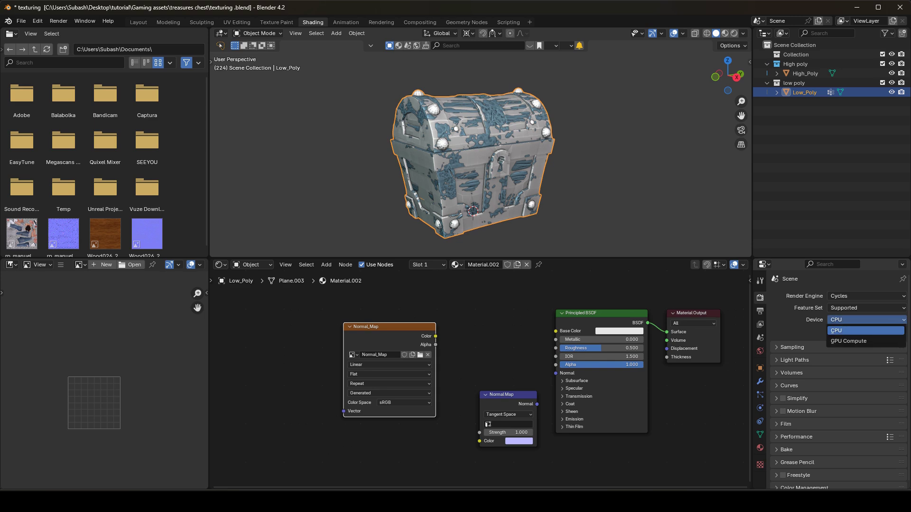
left_click(836, 330)
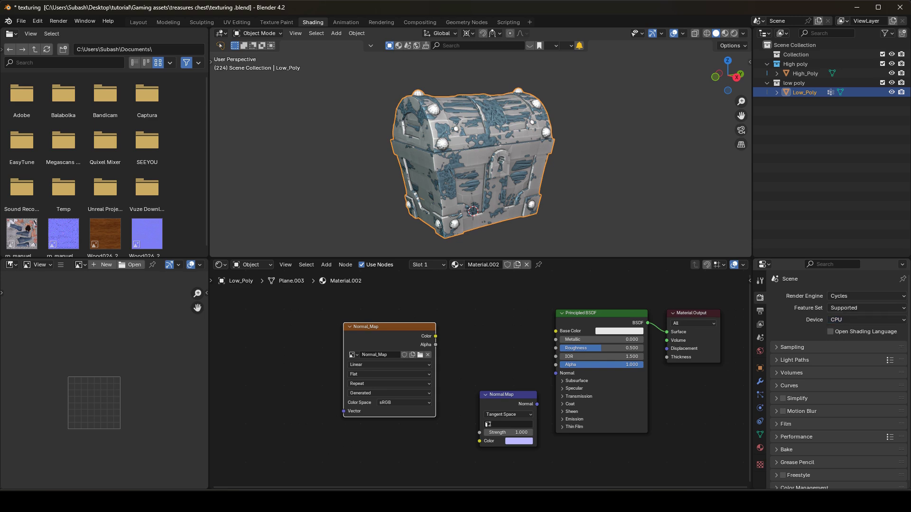
Open the Bake settings and set the bake type to Normal.
left_click(787, 450)
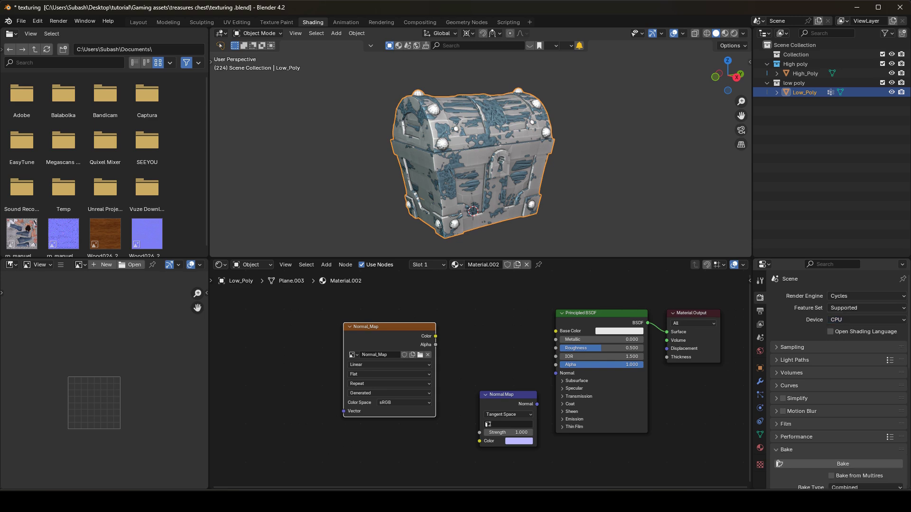
scroll(835, 403, "down", 4)
left_click(866, 412)
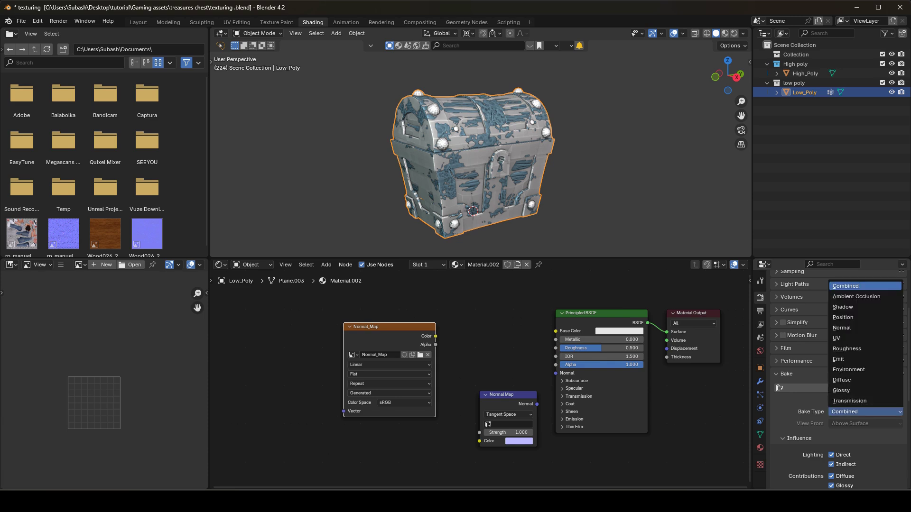
left_click(842, 328)
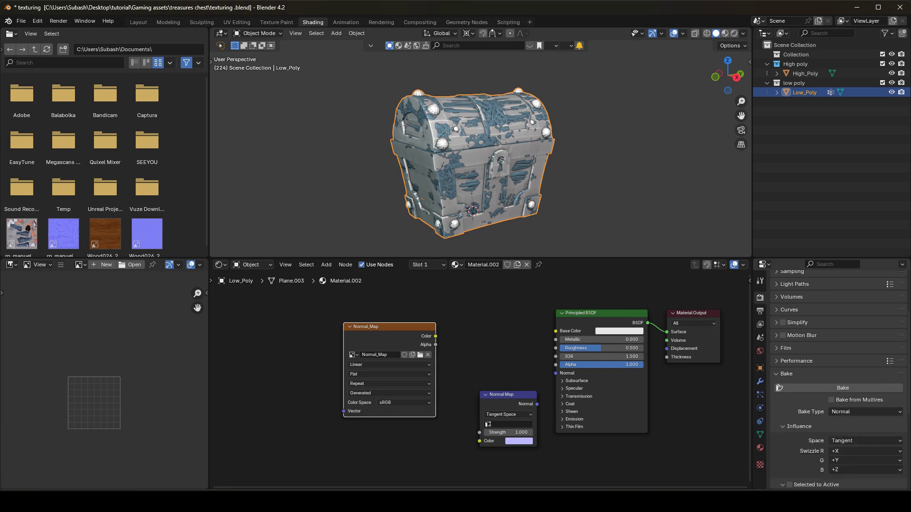
Enable baking from selected to active with an extrusion of 0.039 m and a max ray distance of 0.08 m.
scroll(835, 370, "down", 3)
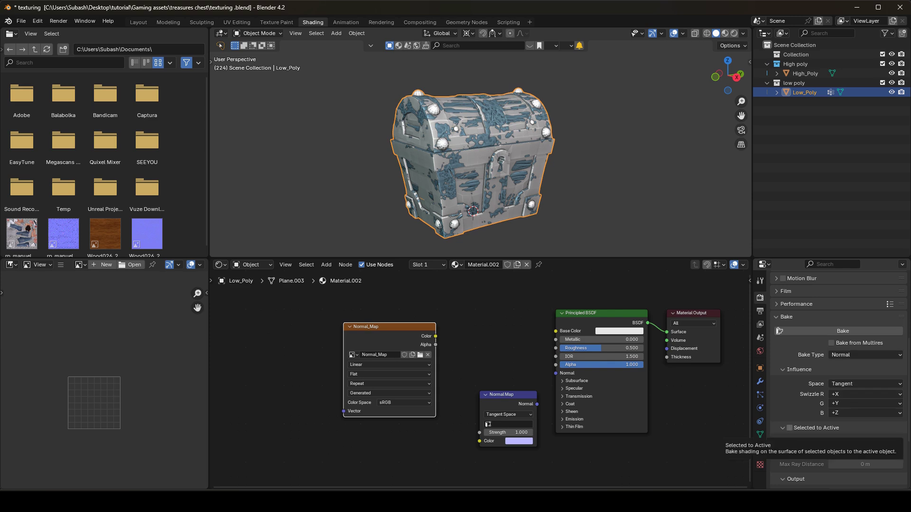
left_click(790, 428)
scroll(840, 380, "down", 2)
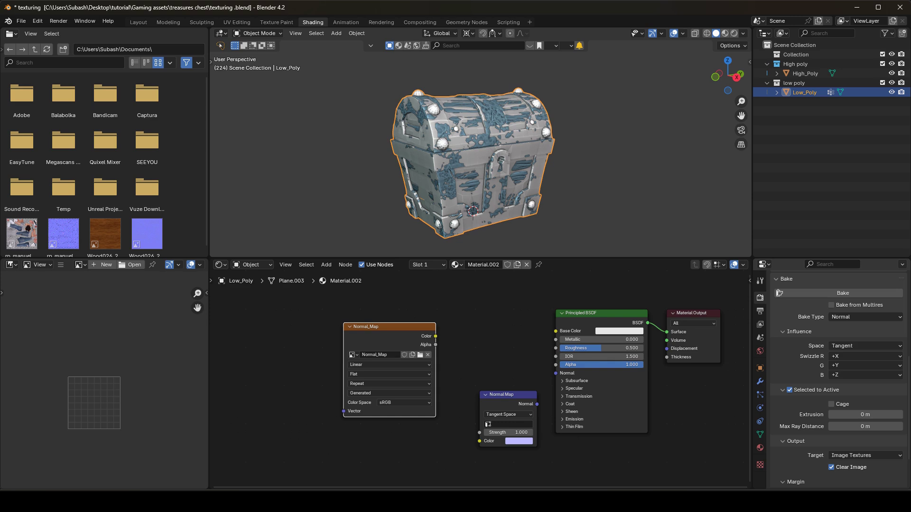
left_click(864, 414)
type(".")
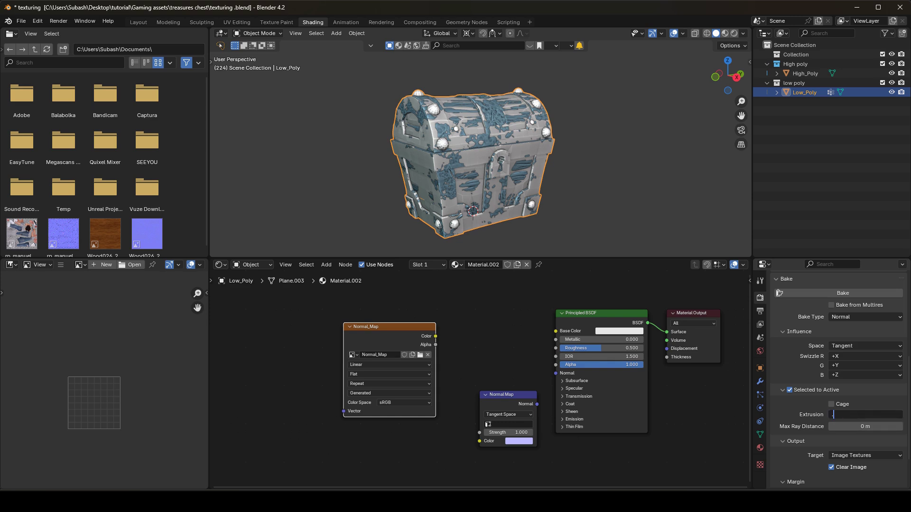
type("039")
key("Tab")
type(".08")
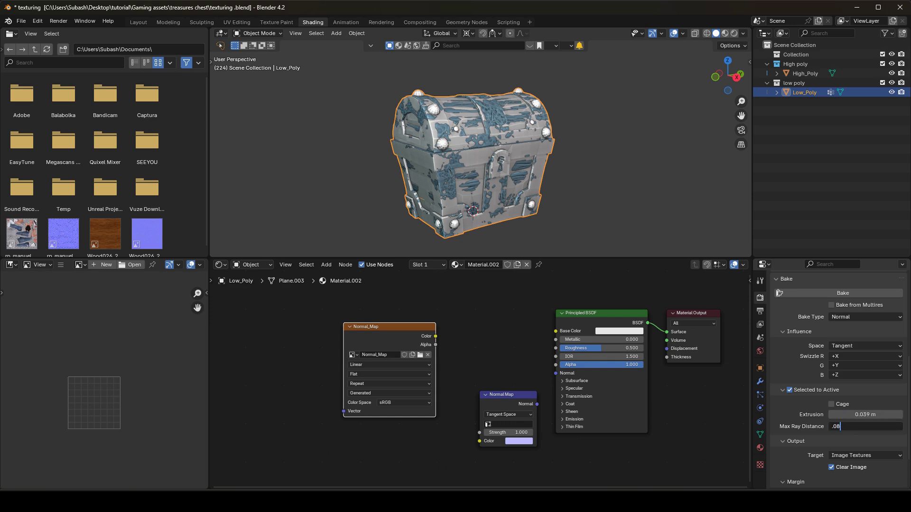
key("Return")
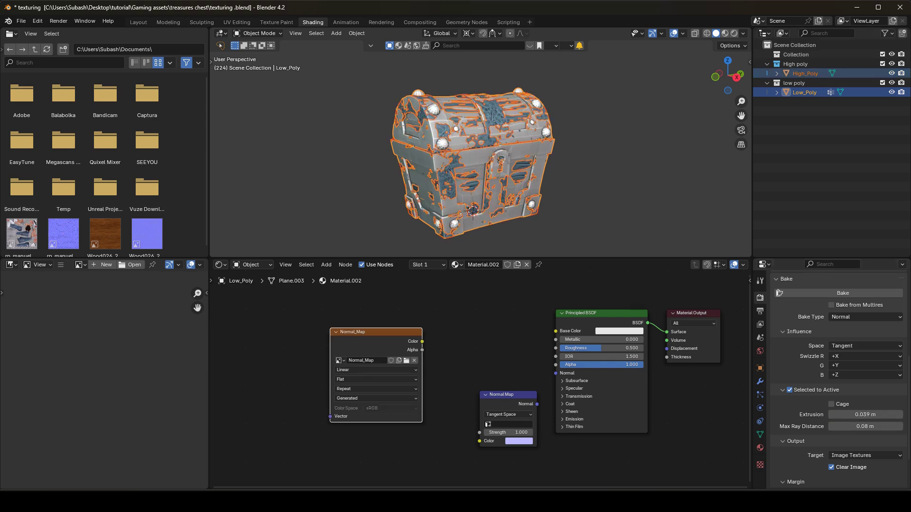
Apply smooth shading to both the High_Poly and Low_Poly chest objects.
left_click(805, 73)
right_click(521, 108)
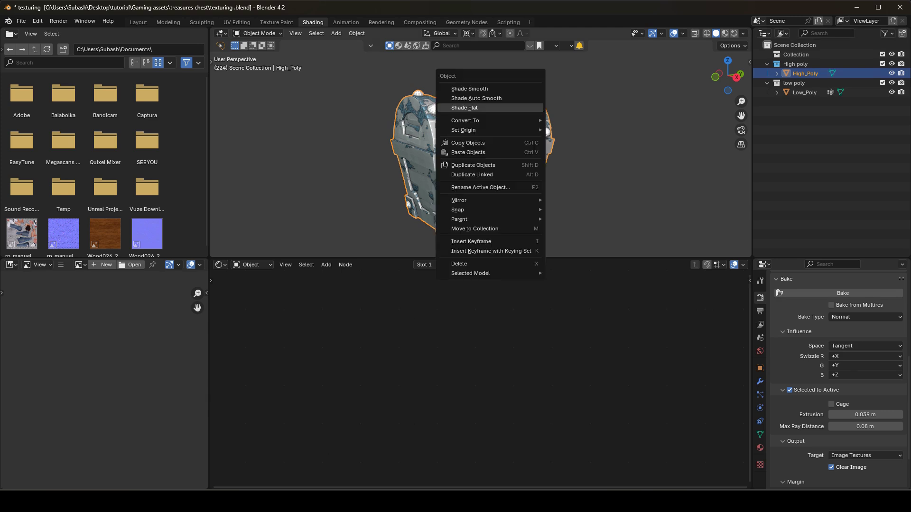
left_click(469, 89)
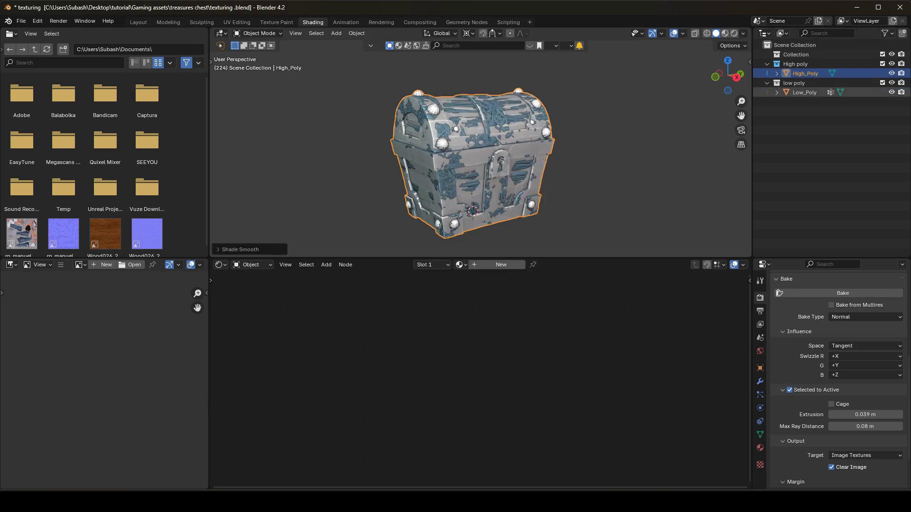
left_click(805, 93)
right_click(470, 126)
left_click(469, 127)
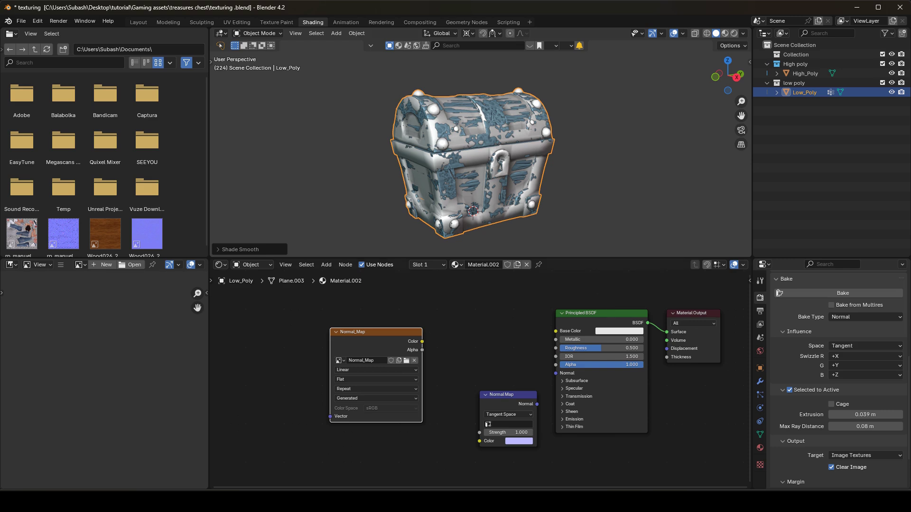
Bake the normal map from High_Poly onto Low_Poly, with both selected and Low_Poly active.
left_click(842, 293)
left_click(805, 73)
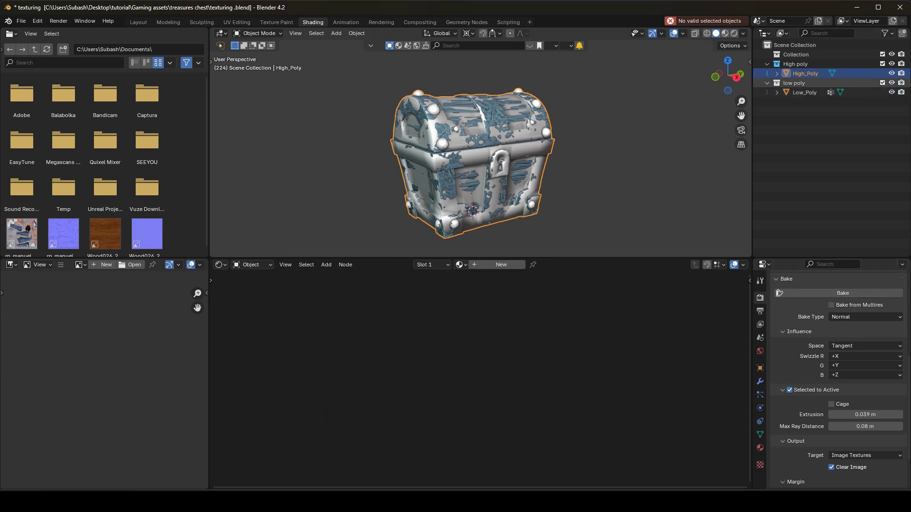
left_click(805, 92, "ctrl")
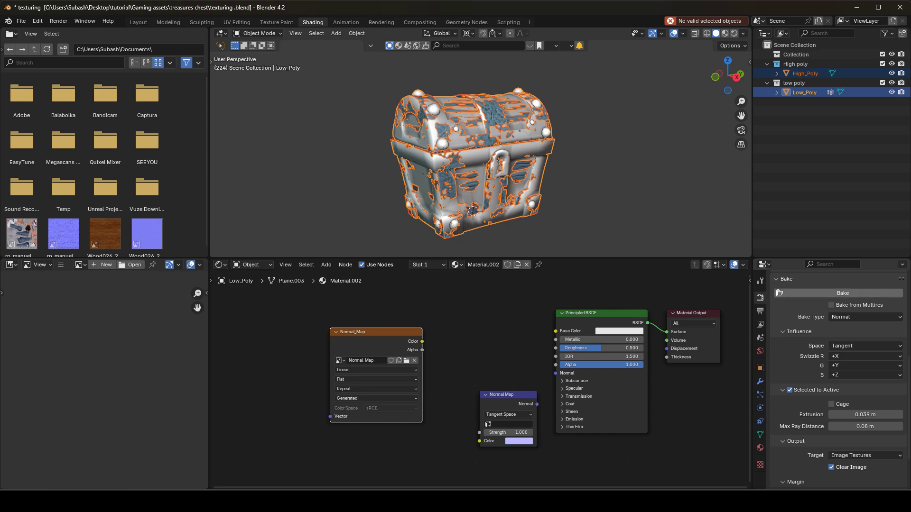
left_click(842, 294)
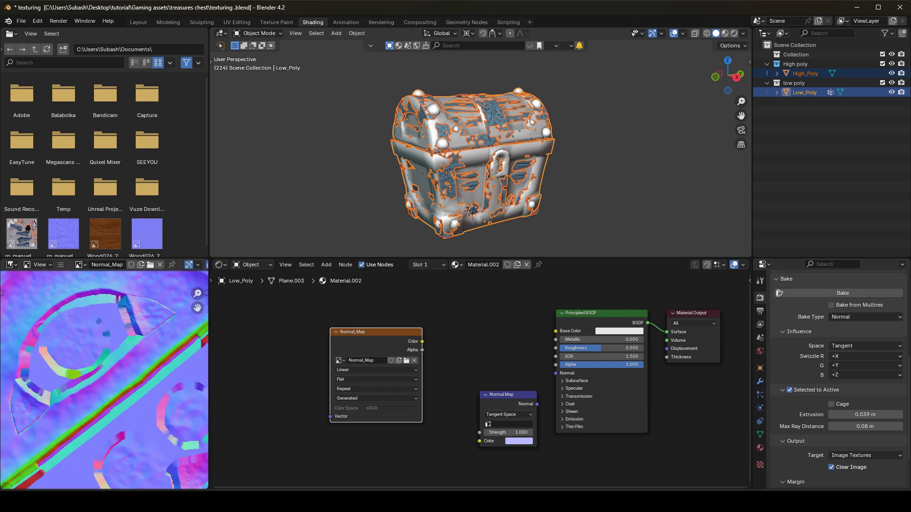
Examine the baked normal map in a maximized image editor.
key("ctrl+space")
middle_click_drag(360, 142, 361, 171, "ctrl")
middle_click_drag(360, 190, 562, 188)
middle_click_drag(380, 256, 380, 265, "ctrl")
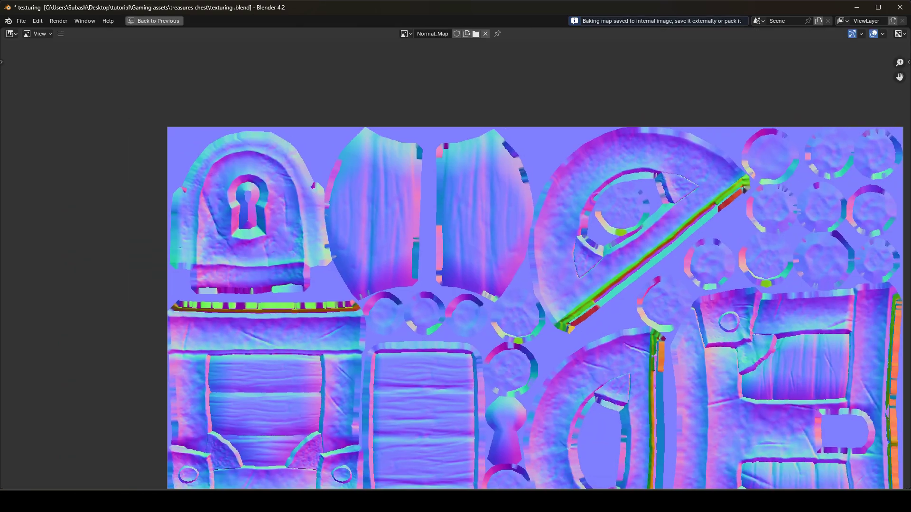
middle_click_drag(563, 257, 376, 211)
scroll(474, 240, "down", 1)
middle_click_drag(475, 240, 570, 191)
key("ctrl+space")
Show the image commands for saving the baked normal map.
scroll(501, 400, "up", 1)
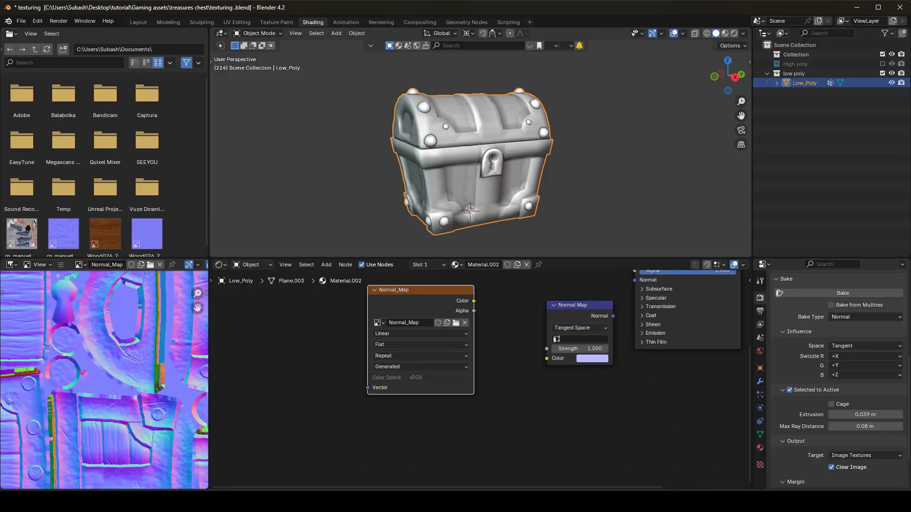
middle_click_drag(501, 400, 509, 412)
left_click(61, 265)
mouse_move(80, 285)
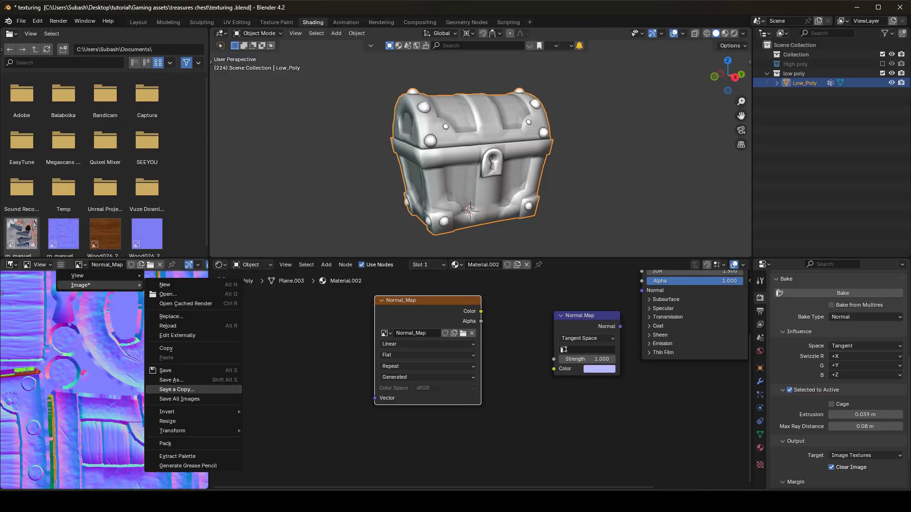
Move the Normal_Map image node lower in the node graph, leaving free space above it.
left_click_drag(427, 301, 431, 357)
middle_click_drag(477, 396, 488, 477)
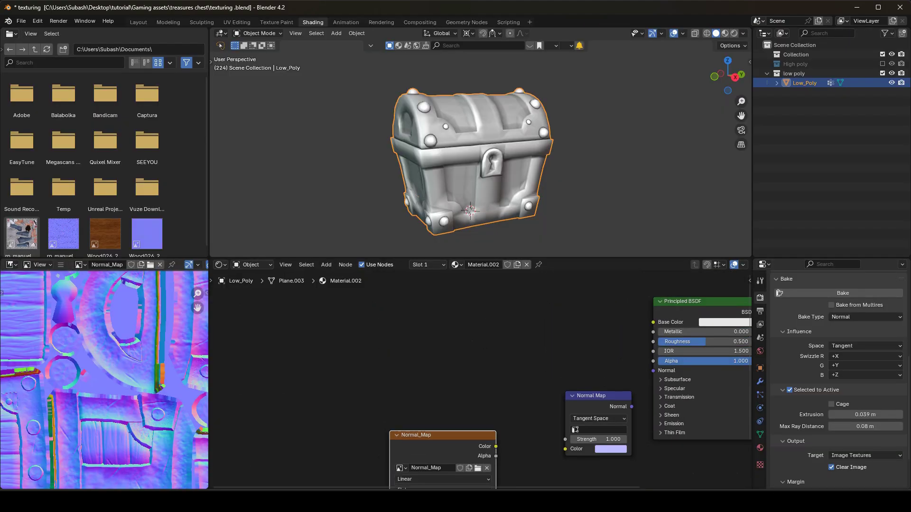
scroll(488, 477, "down", 4)
middle_click_drag(433, 328, 436, 343)
Add an Image Texture node with a new 2048 x 2048 px image named AO and place it above the Normal_Map node.
key("shift+a")
mouse_move(419, 333)
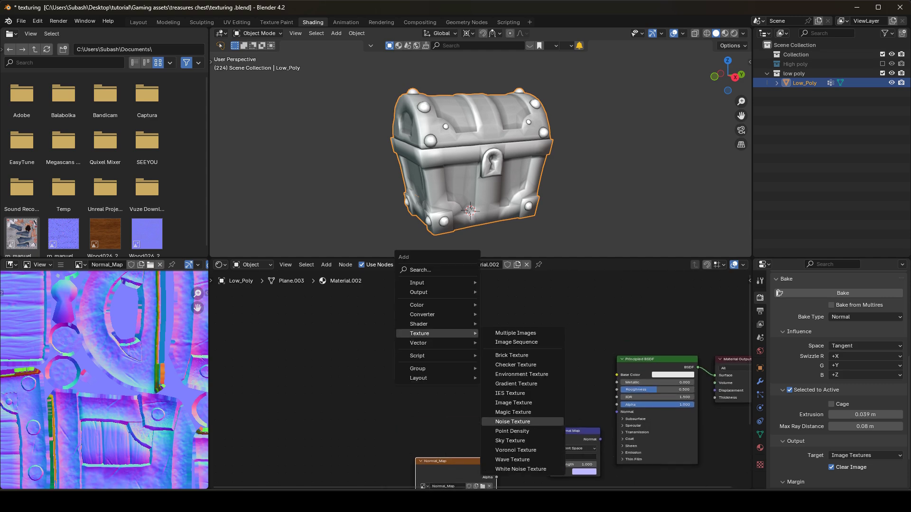
left_click(513, 403)
left_click(420, 328)
left_click(446, 356)
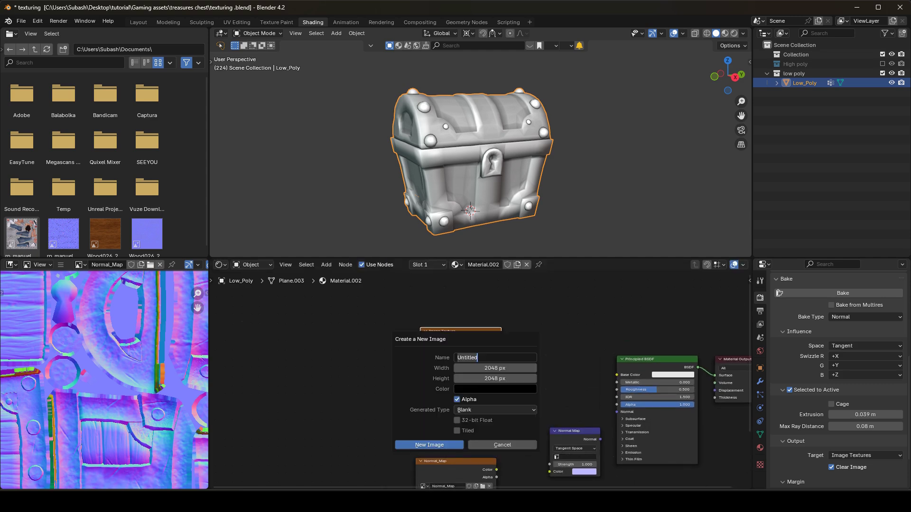
type("AO")
key("Return")
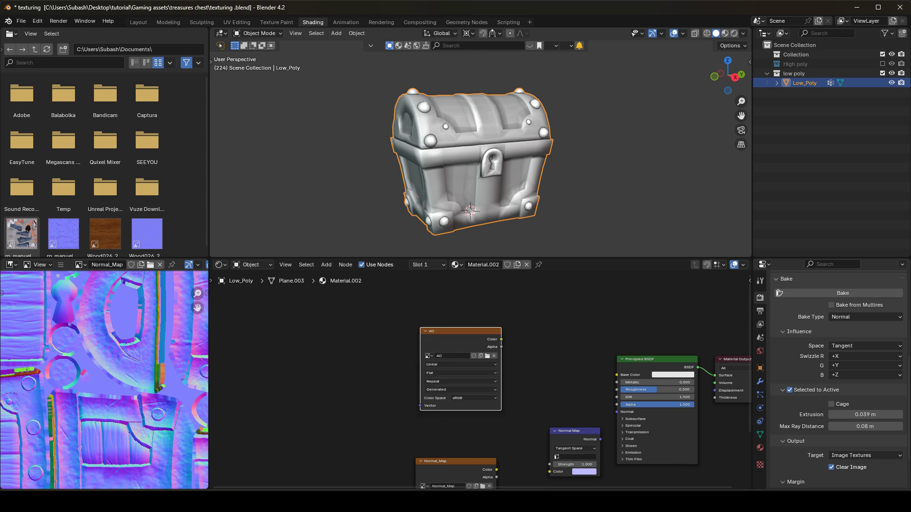
left_click_drag(456, 332, 446, 333)
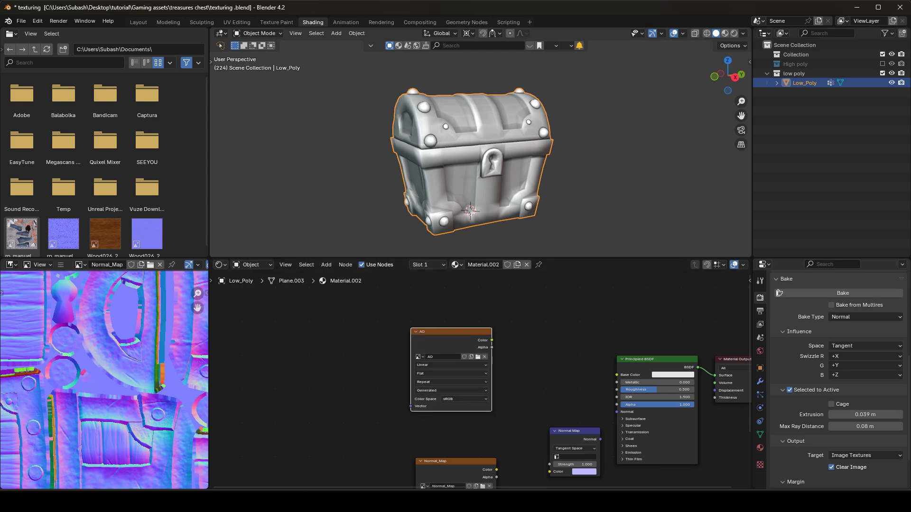
Show the High poly collection and bake Ambient Occlusion from High_Poly onto Low_Poly, with both selected and Low_Poly active.
left_click(883, 64)
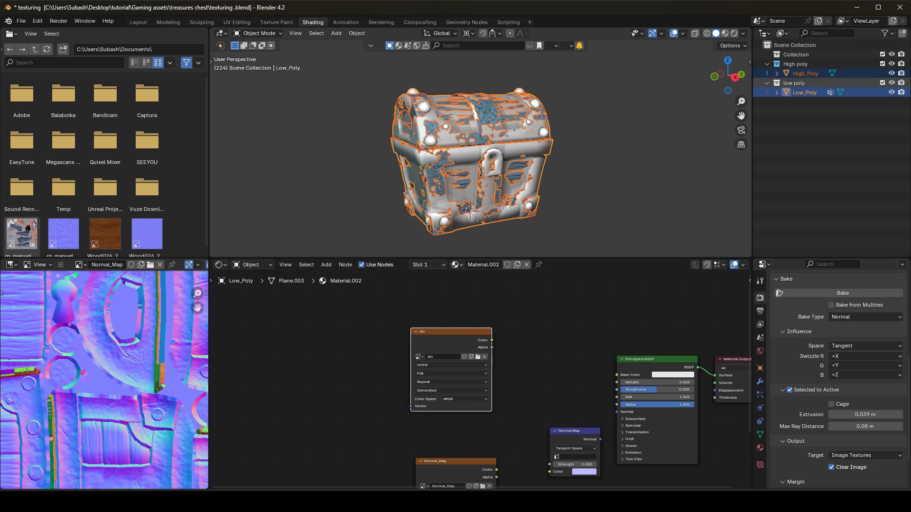
left_click(806, 73, "ctrl")
left_click(805, 73)
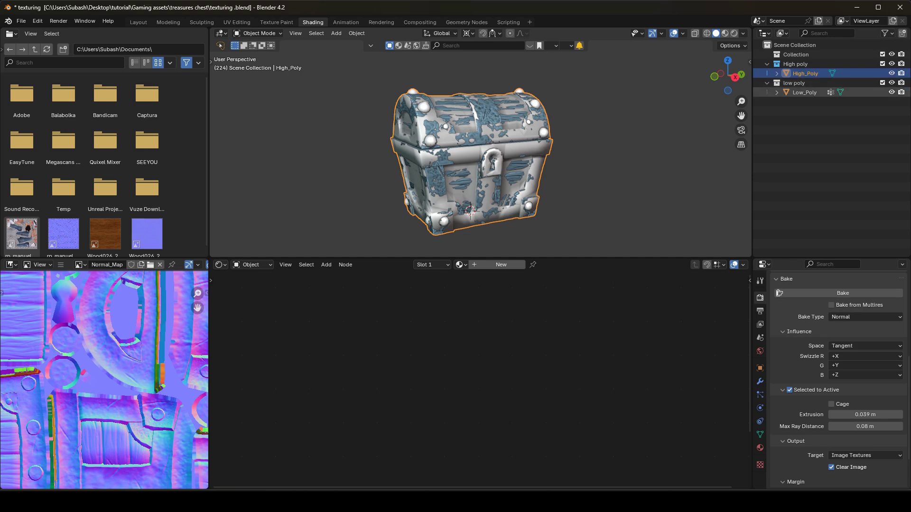
left_click(805, 92, "ctrl")
left_click(866, 317)
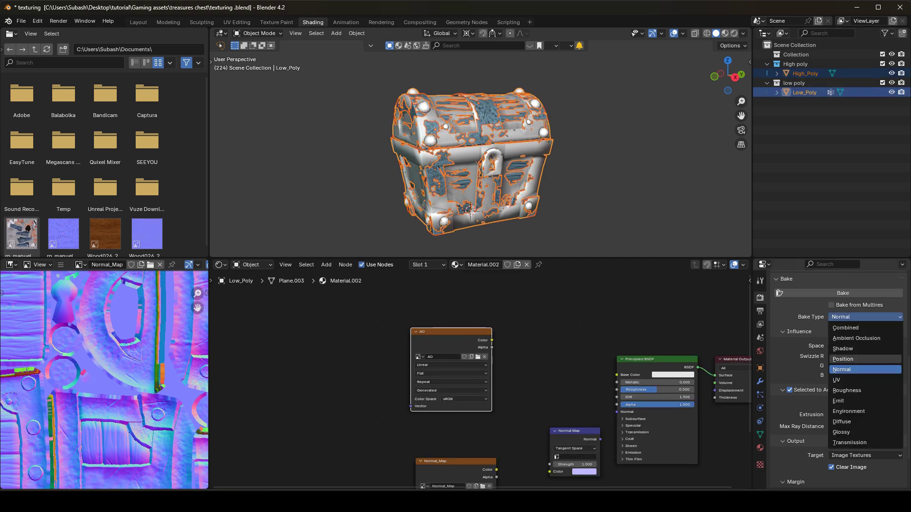
left_click(857, 338)
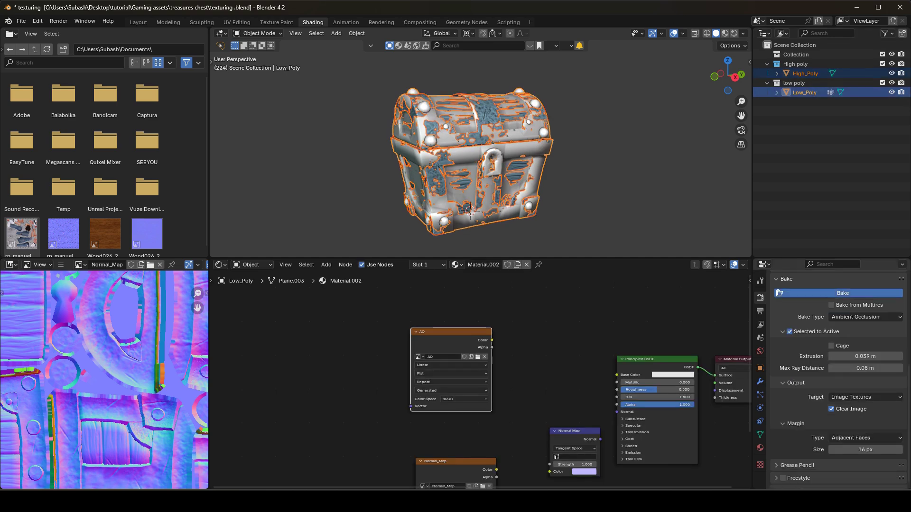
left_click(843, 293)
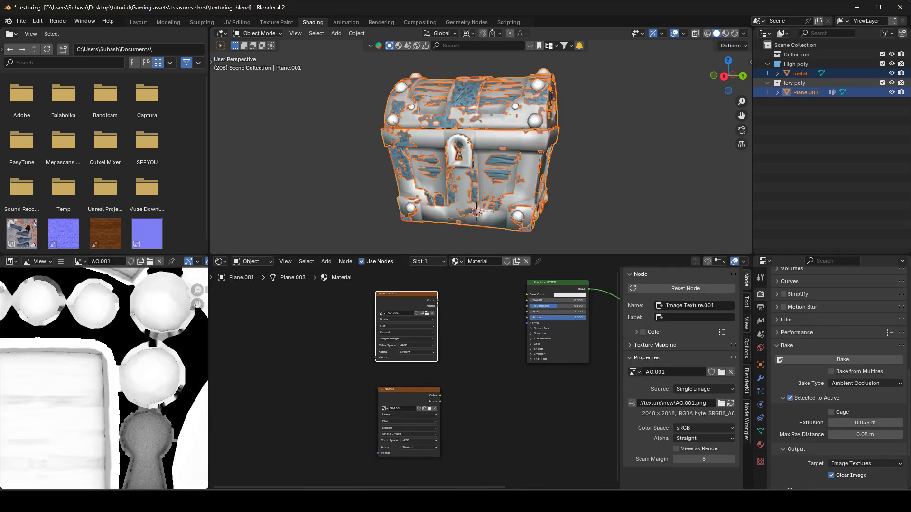
Exclude the low poly collection and create a new material for the high-poly metal object.
left_click(883, 82)
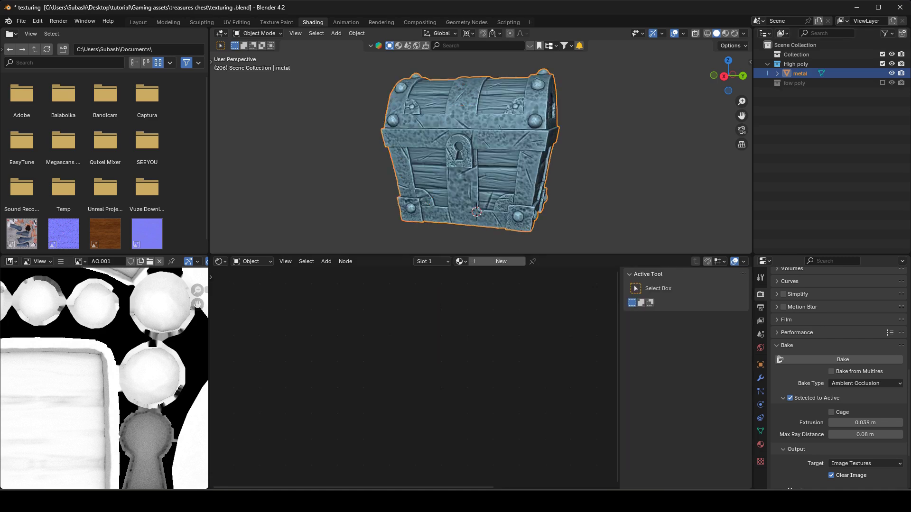
left_click(498, 262)
middle_click_drag(536, 347, 391, 352)
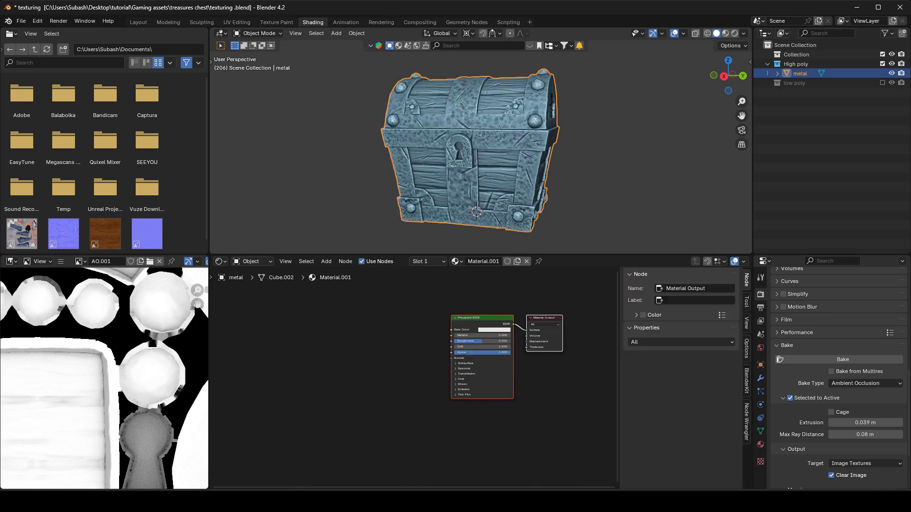
Add a Geometry node to the left of the Principled BSDF in the high-poly chest's material.
key("n")
scroll(391, 352, "up", 3)
key("shift+a")
mouse_move(391, 352)
mouse_move(346, 301)
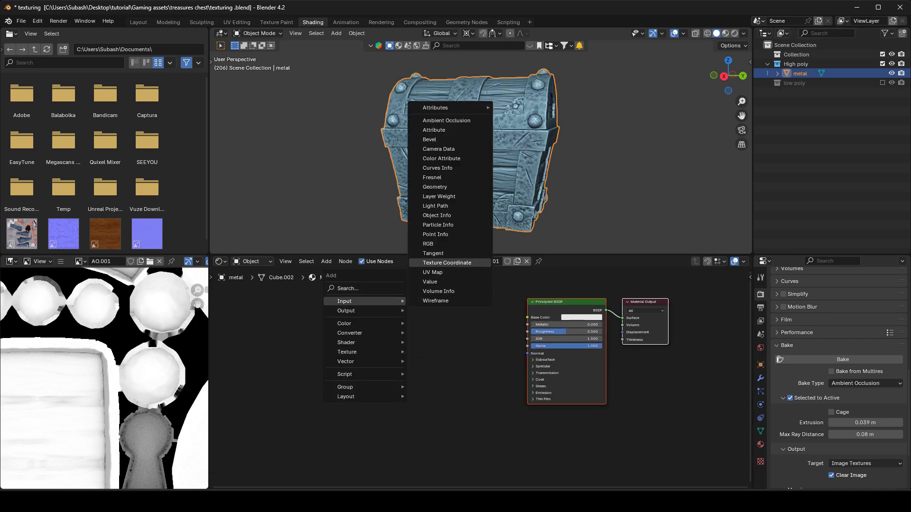
left_click(434, 187)
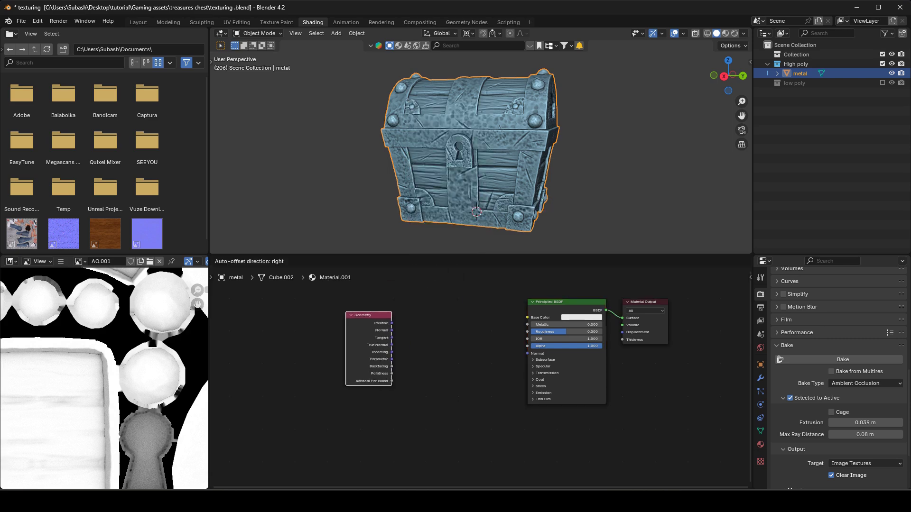
scroll(237, 432, "up", 1)
Switch the viewport to rendered shading and preview the Geometry node's Pointiness output directly on the chest.
left_click(735, 33)
scroll(482, 377, "up", 1)
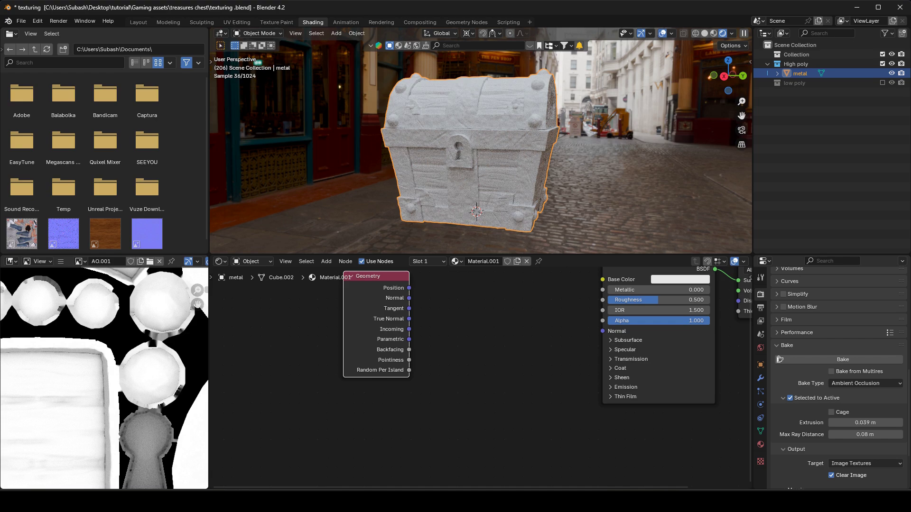
left_click(376, 323, "ctrl+shift")
left_click(376, 323, "ctrl+shift")
left_click(376, 322, "ctrl+shift")
left_click(376, 322, "ctrl+shift")
left_click(376, 323, "ctrl+shift")
left_click_drag(409, 350, 603, 300)
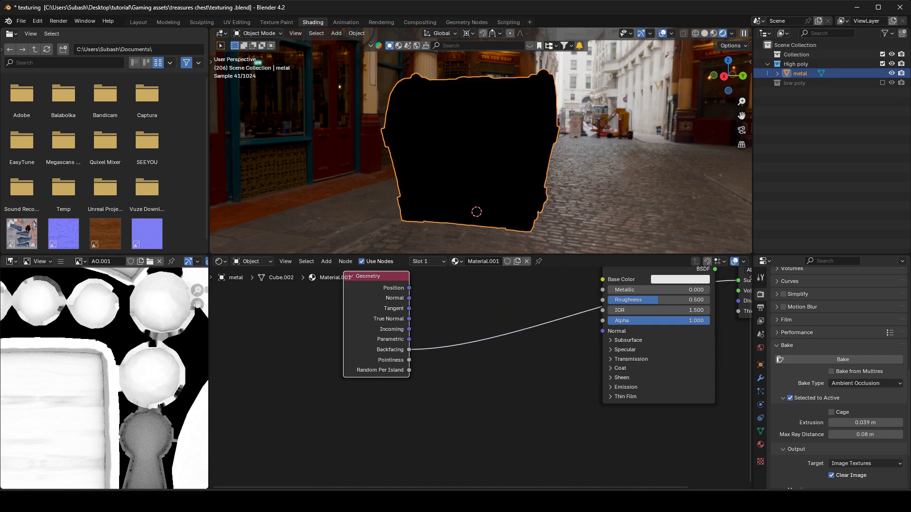
left_click(375, 322, "ctrl+shift")
middle_click_drag(376, 322, 365, 347)
scroll(485, 382, "up", 1)
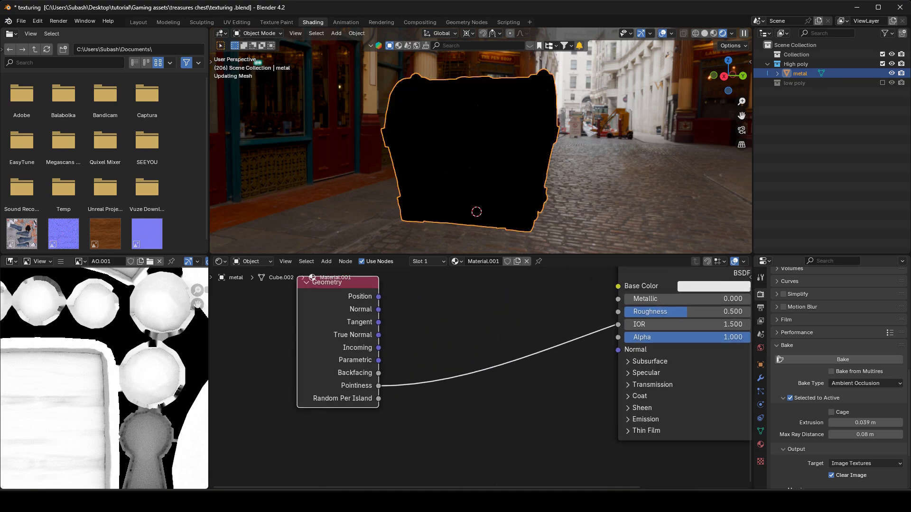
Insert a Color Ramp node between the Geometry node's Pointiness output and the material output.
key("shift+a")
mouse_move(436, 366)
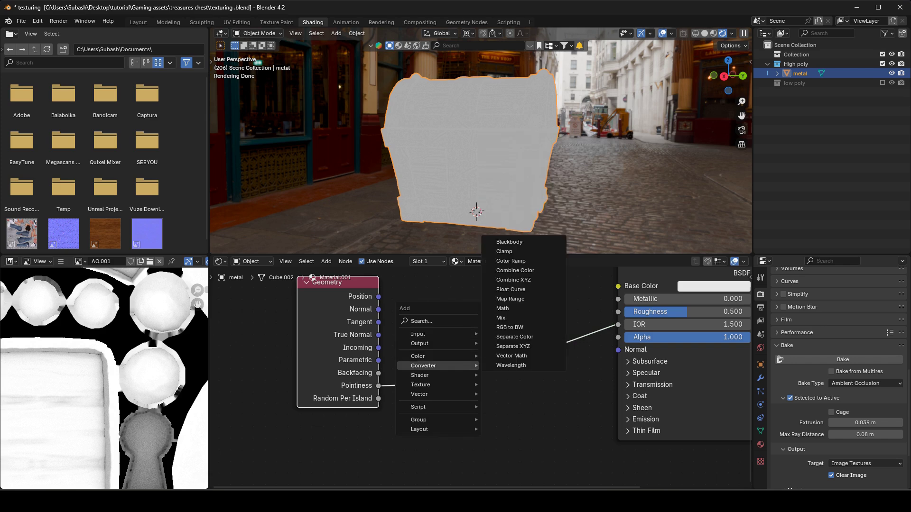
left_click(511, 261)
left_click(498, 360)
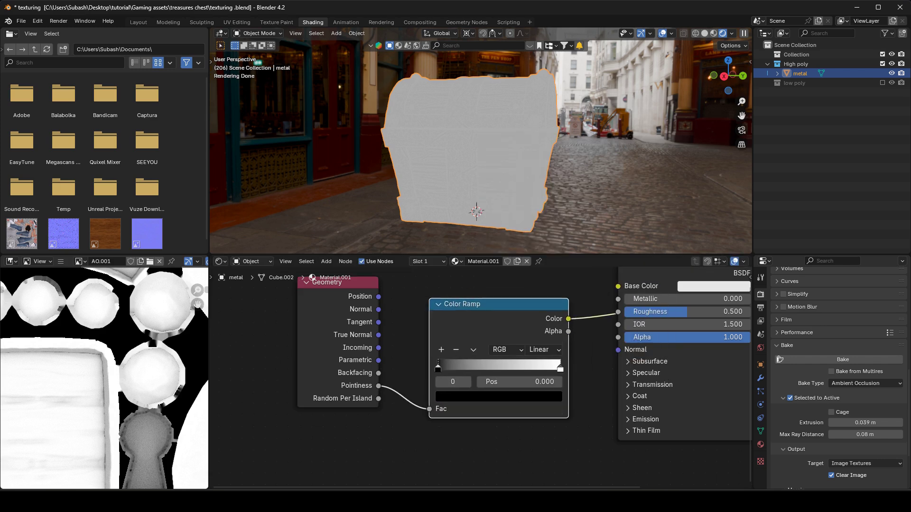
Move the Color Ramp's black stop to about 0.48 and pull the white stop closer to it for stronger edge contrast.
left_click_drag(437, 369, 497, 368)
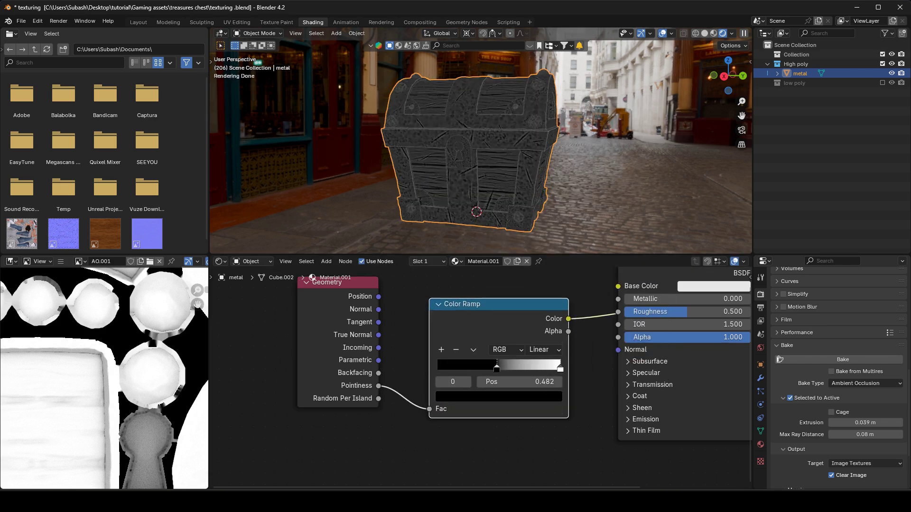
left_click_drag(560, 369, 539, 368)
left_click_drag(496, 369, 529, 369)
left_click_drag(497, 369, 498, 369)
middle_click_drag(474, 167, 532, 195)
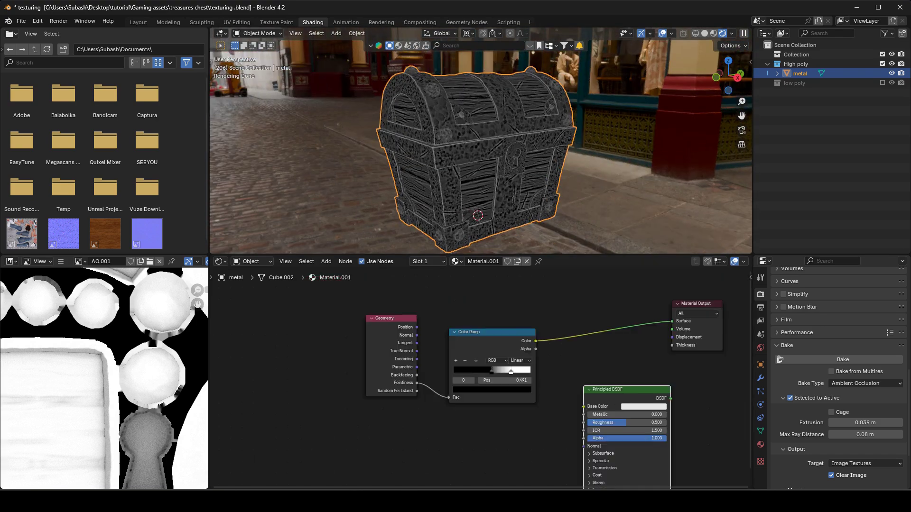
Add an Emission shader node to the high-poly material, fed by the Color Ramp's color output.
key("shift+a")
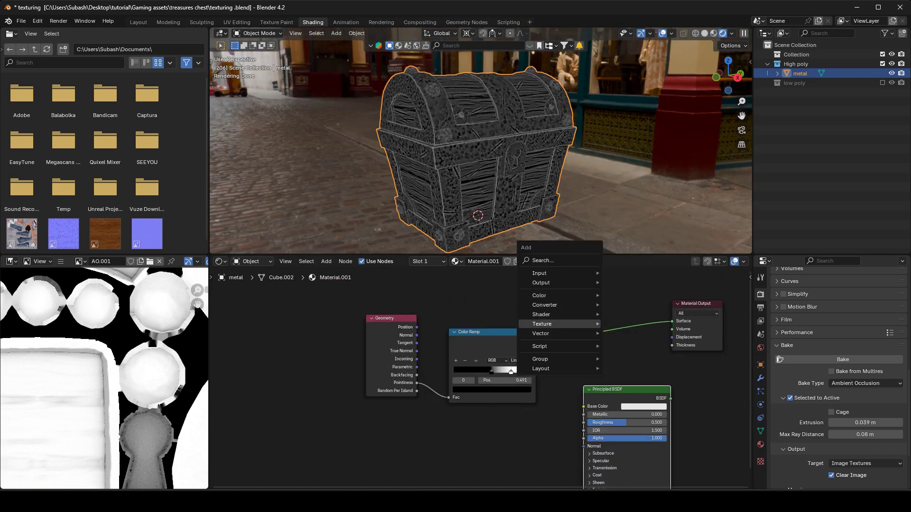
mouse_move(560, 324)
left_click(645, 152)
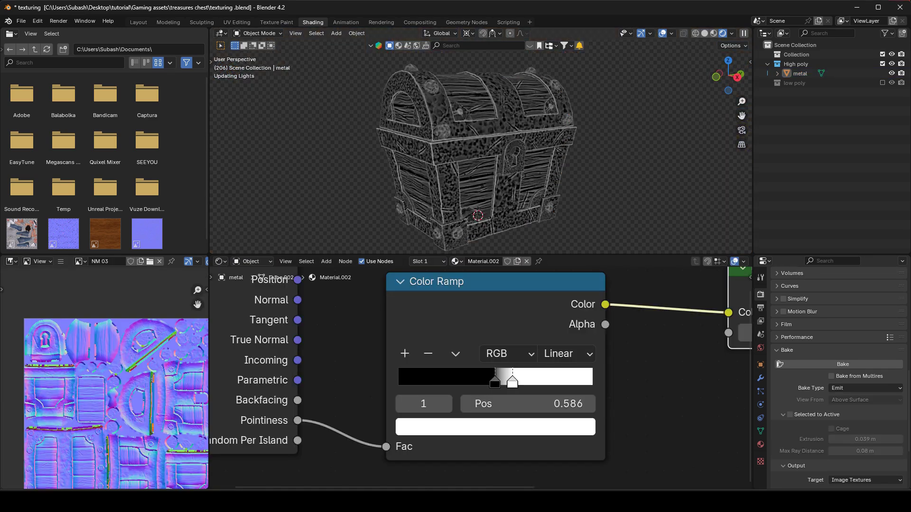
middle_click_drag(493, 332, 512, 345)
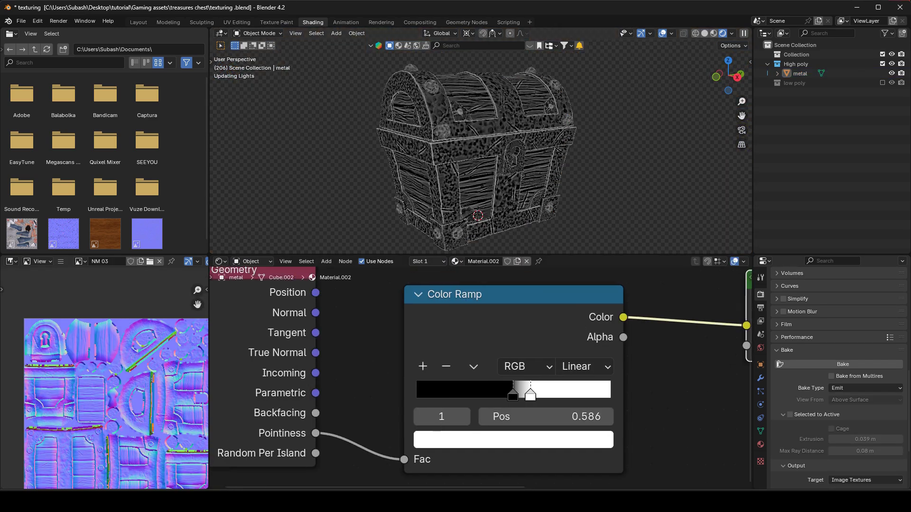
Bake the Emit map from metal onto Plane.001's Cavity 01.001 image with Selected to Active enabled, and show the image commands for saving.
key("z")
left_click(577, 149)
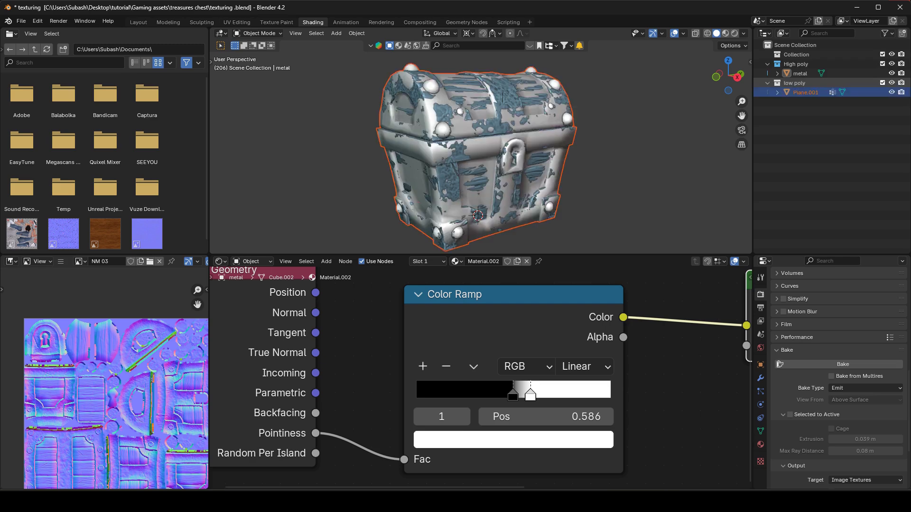
left_click(790, 414)
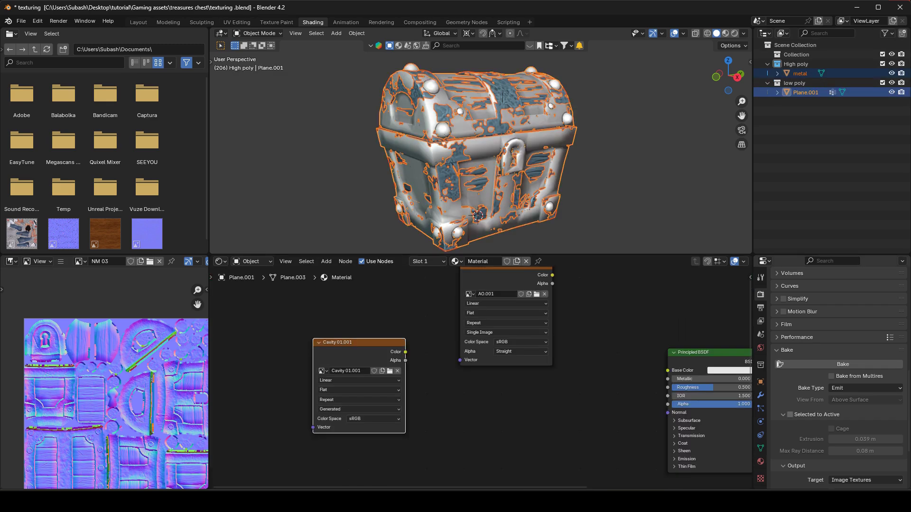
left_click(842, 364)
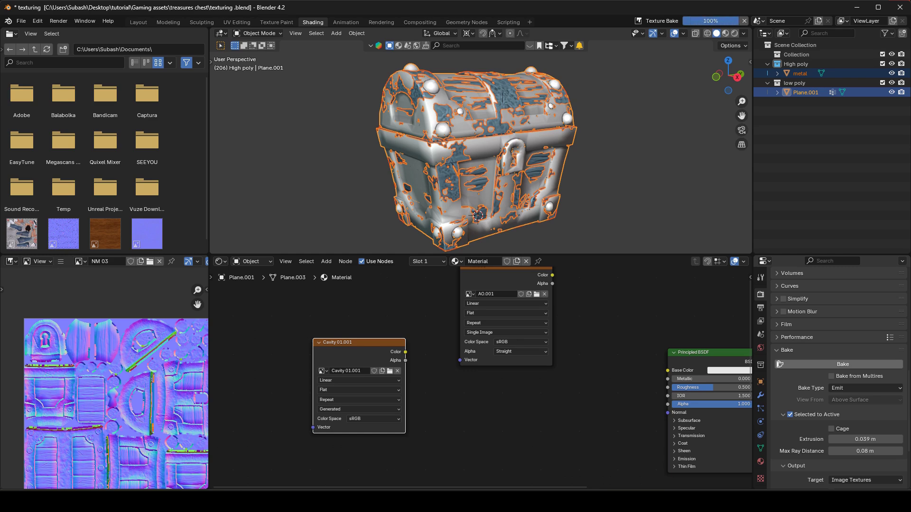
left_click(60, 262)
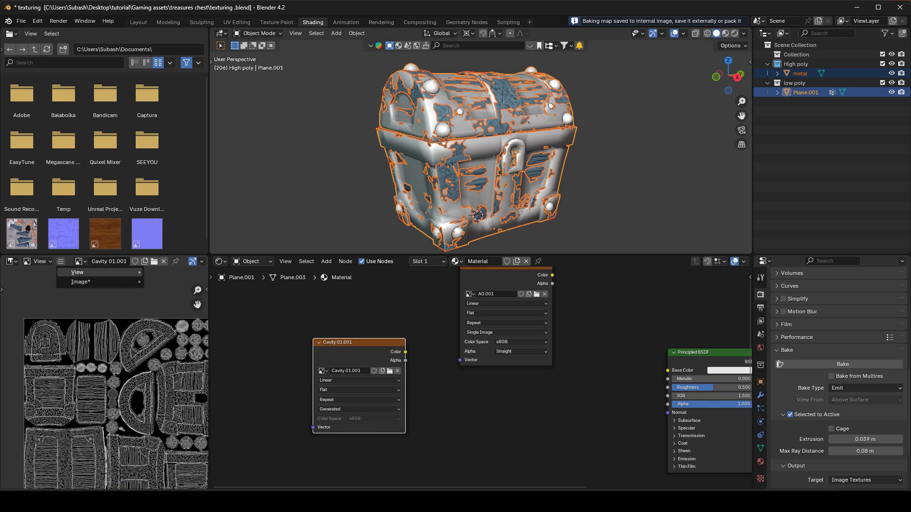
mouse_move(95, 281)
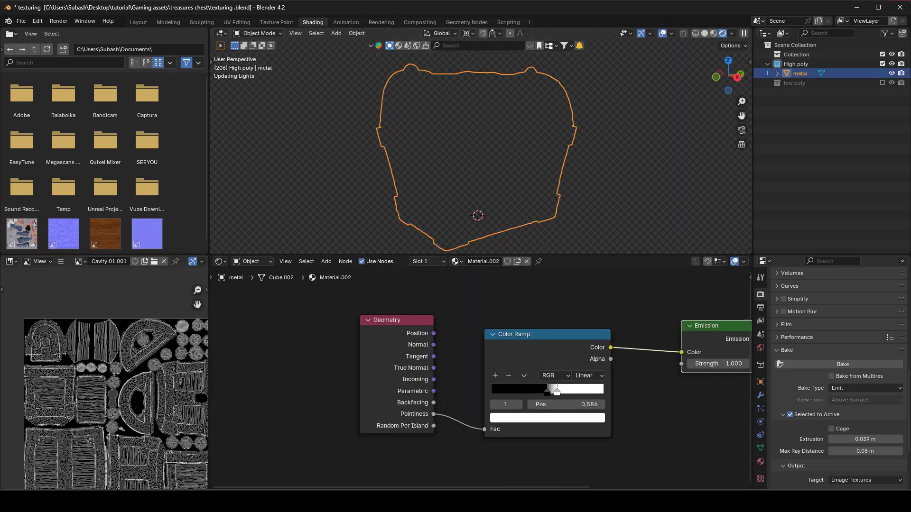
Set the position of the high-poly material's black Color Ramp stop to 0.527.
scroll(529, 384, "up", 2)
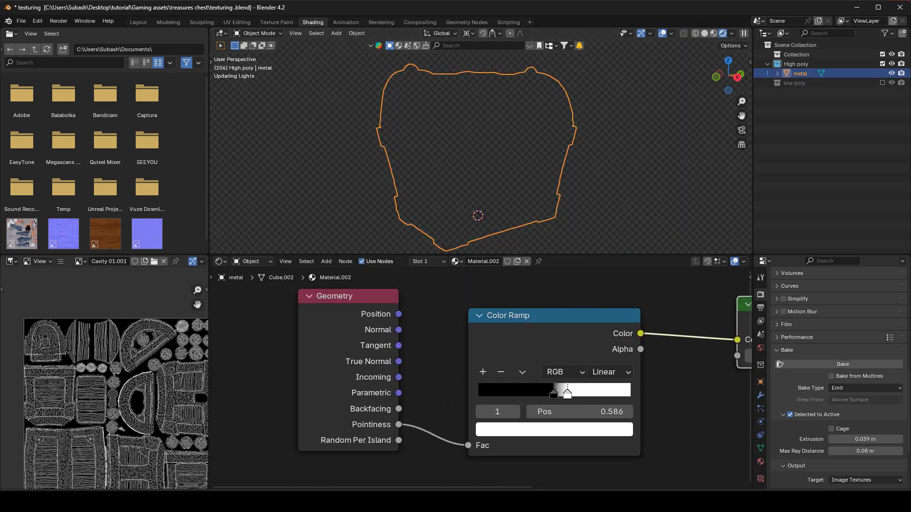
scroll(569, 394, "up", 3)
left_click_drag(572, 398, 578, 398)
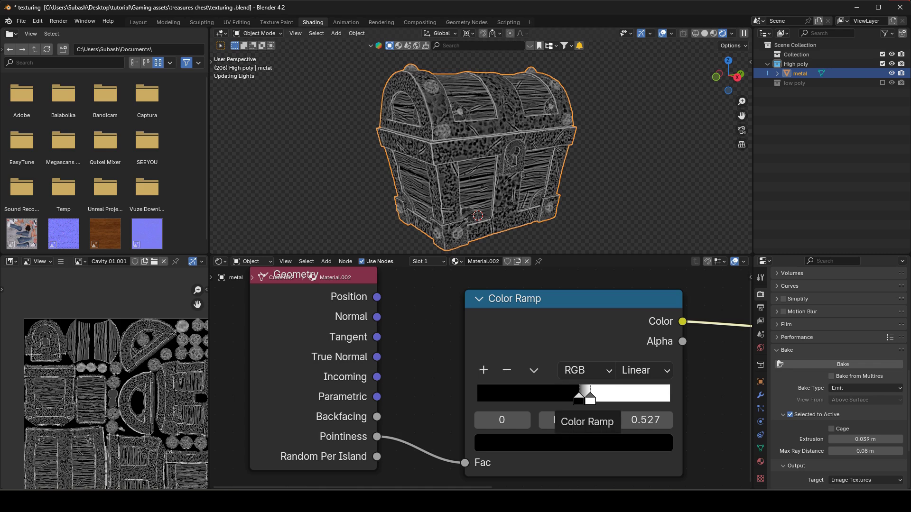
Try the Color Ramp with its black stop at 0.541 and Ease interpolation.
left_click(644, 370)
mouse_move(578, 398)
left_mouse_down()
mouse_move(554, 398)
mouse_move(582, 399)
left_mouse_up()
left_click(644, 370)
left_click(636, 269)
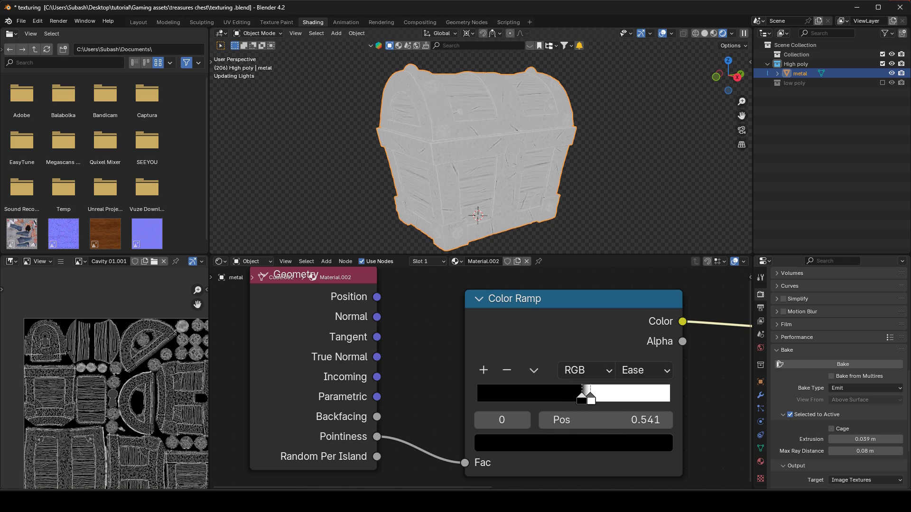
Inspect the edge mask on the chest, switch the viewport back to solid shading and show the low poly collection.
scroll(481, 375, "up", 2)
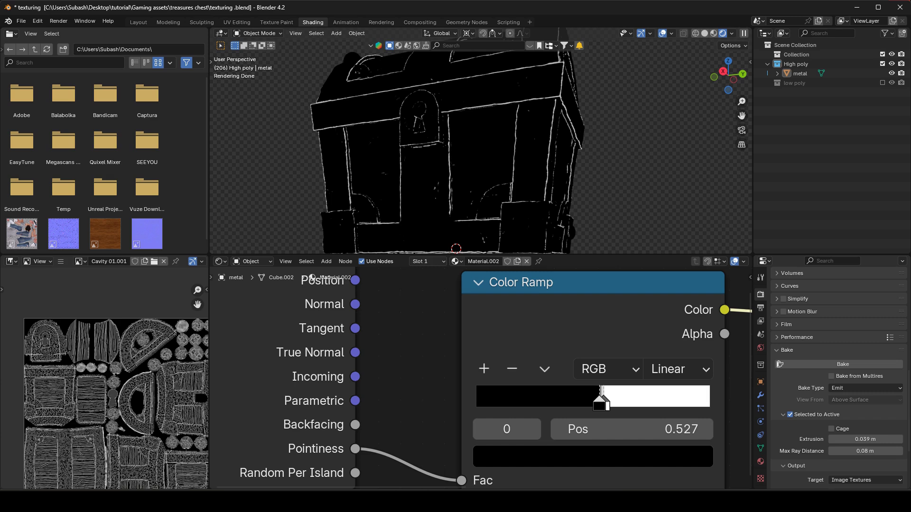
middle_click_drag(427, 142, 482, 172)
scroll(481, 378, "down", 4)
scroll(481, 157, "down", 4)
key("z")
left_click(551, 171)
left_click(882, 82)
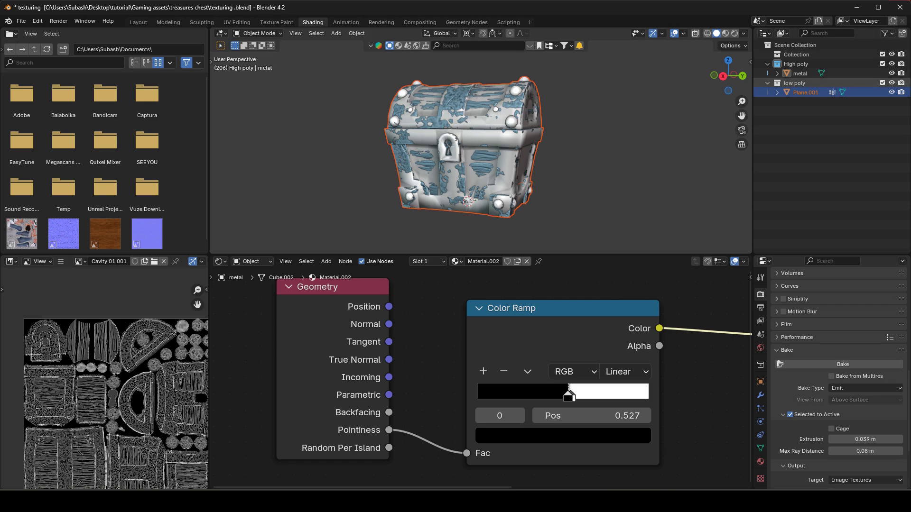
Select the high-poly metal object together with Plane.001, making Plane.001 the active object.
left_click(821, 73)
left_click(518, 161, "shift")
scroll(659, 382, "down", 5)
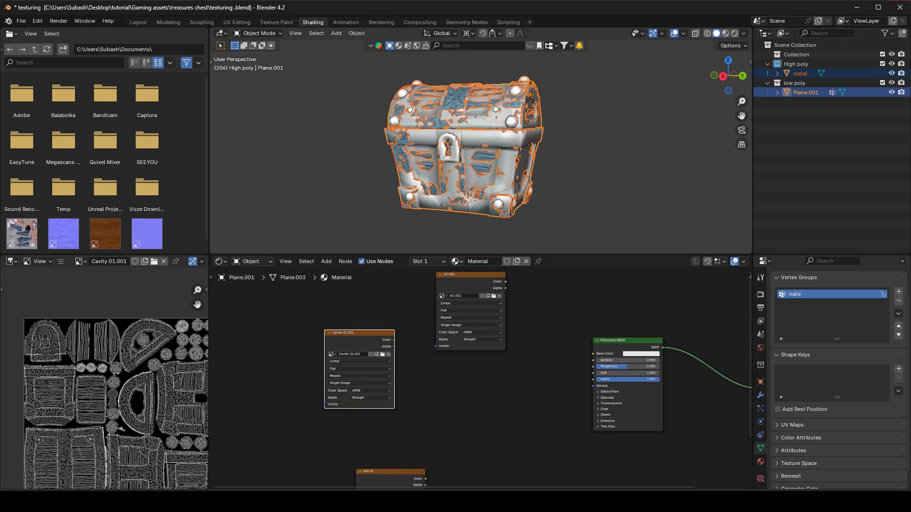
Add an Image Texture node with a new 2048 x 2048 px image named Cavity 02 and place it below the AO.001 node.
key("shift+a")
mouse_move(458, 387)
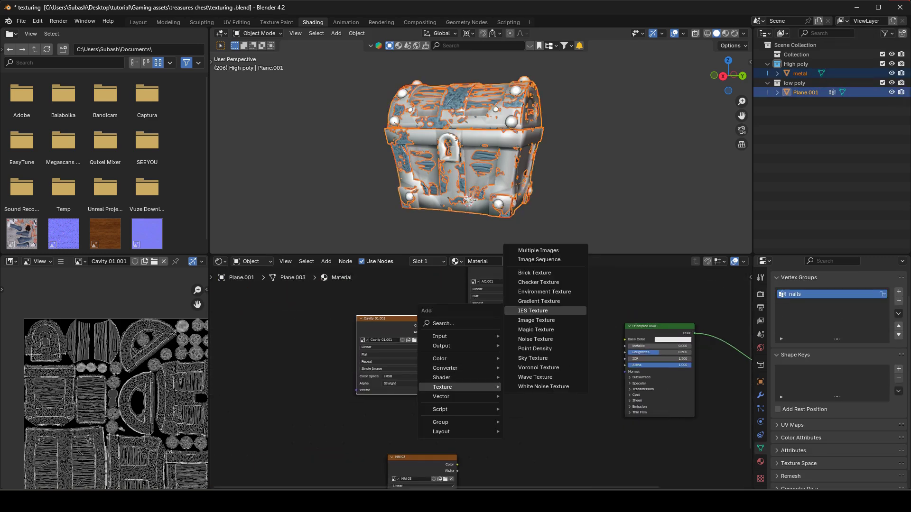
left_click(525, 320)
left_click(492, 369)
left_click(519, 390)
type("Cavity 02")
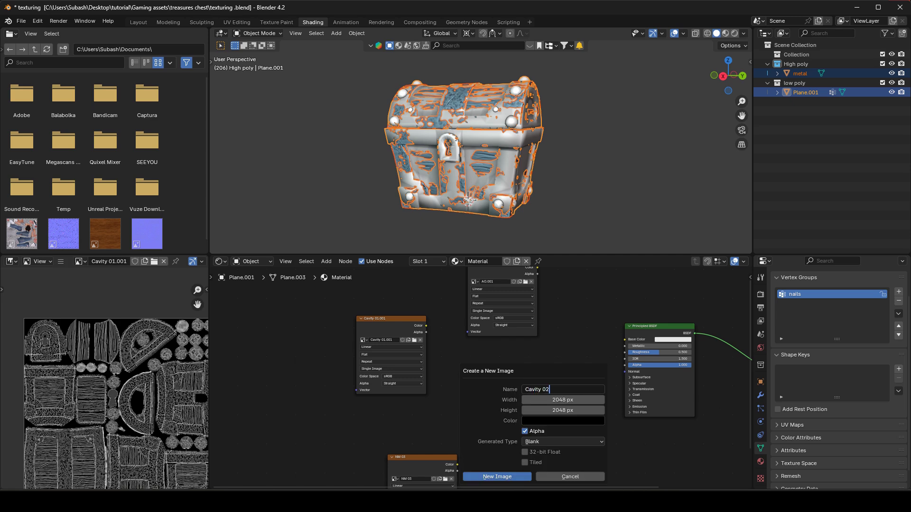
key("Return")
left_click(497, 477)
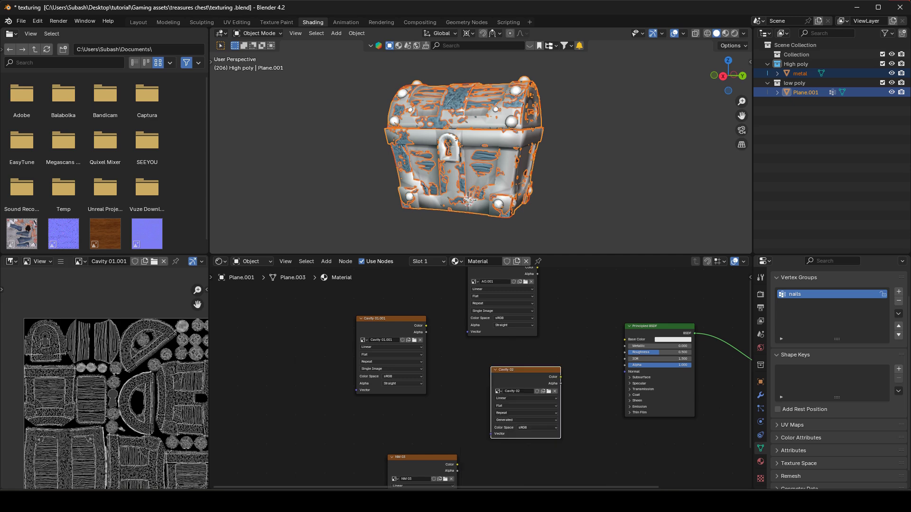
left_click_drag(517, 369, 496, 358)
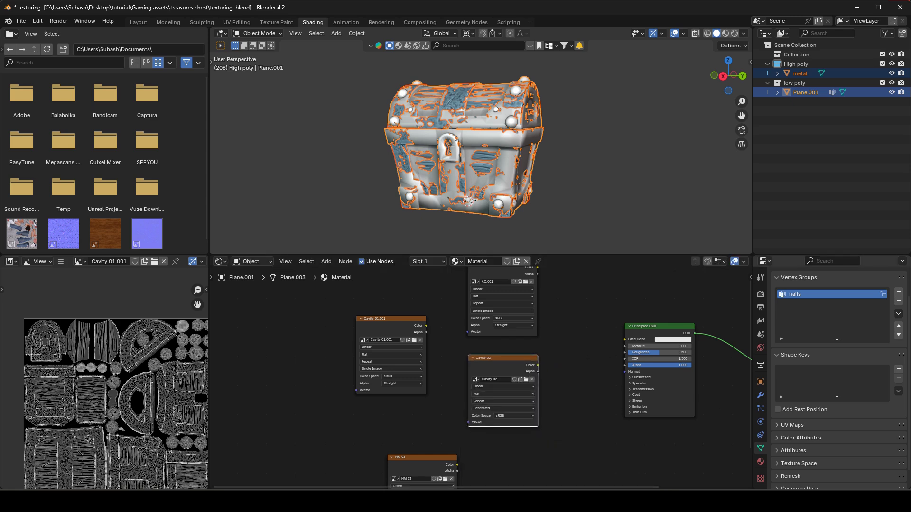